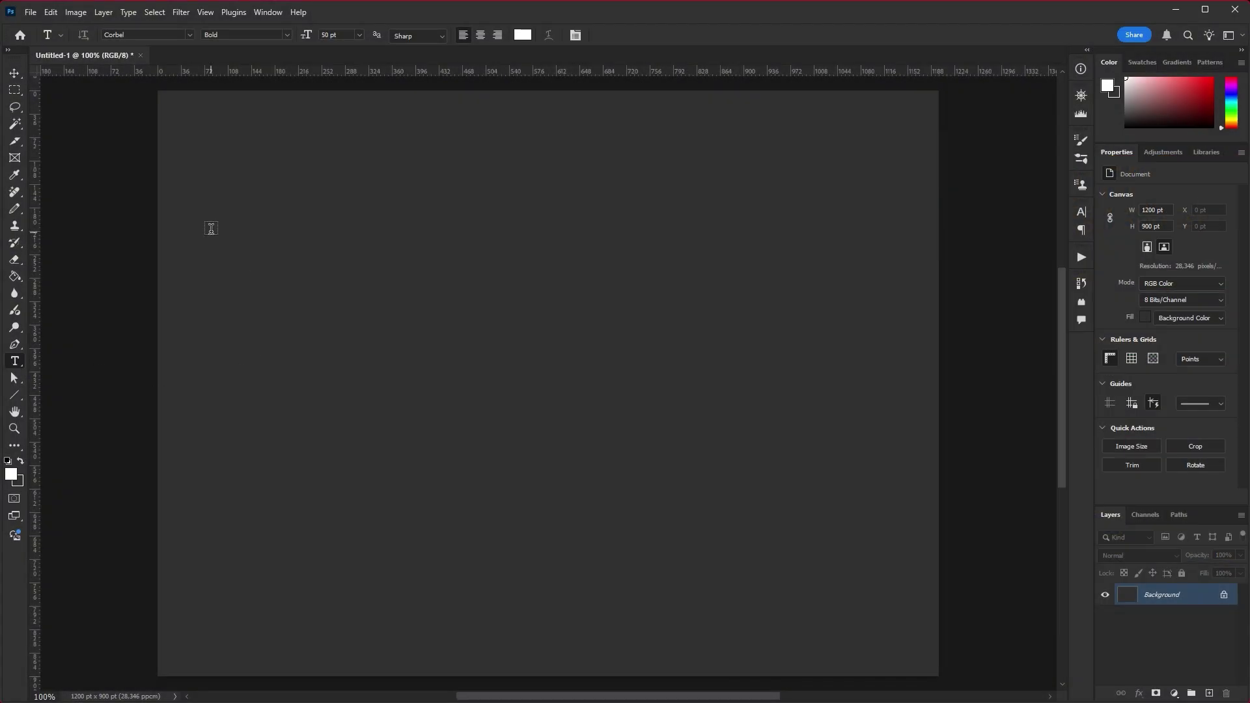
Create a text box, paste 'HELLO EVERYONE AND WELCOME TO THE SLABTEXT TUTORIAL', and narrow it so lines wrap.
{"action": "left_click_drag", "start_coordinate": [211, 228], "coordinate": [432, 538]}
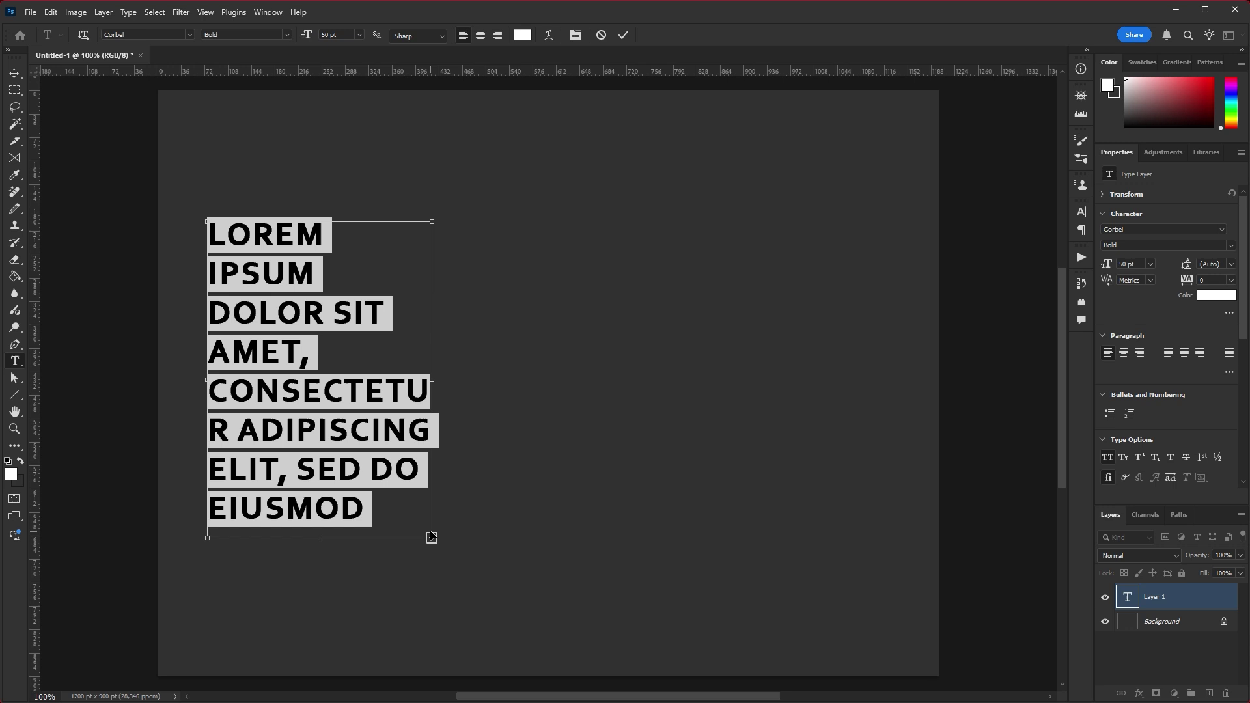
{"action": "type", "text": "HELLO EVERYONE AND WELCOME TO THE SLABTEXT TUTORIAL"}
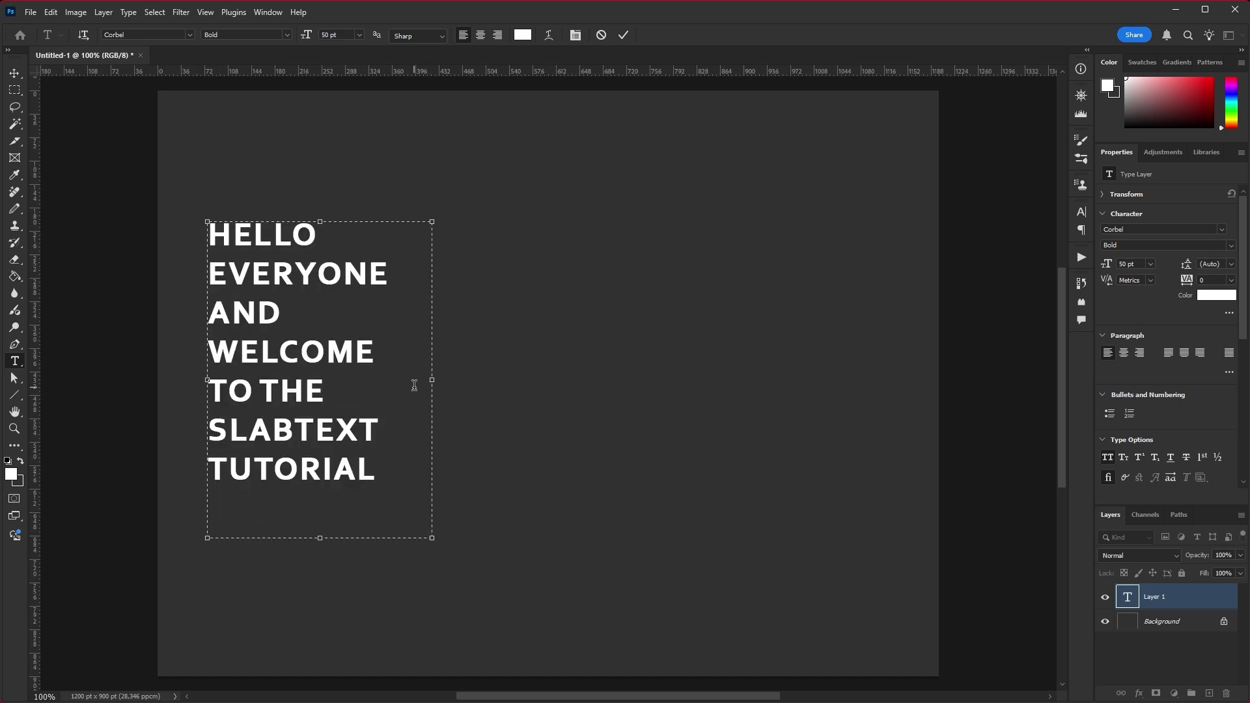
{"action": "left_click_drag", "start_coordinate": [432, 380], "coordinate": [399, 382]}
Open the SlabText panel, commit the heading, and slab it into equal-width orange, yellow and magenta lines.
{"action": "left_click", "coordinate": [261, 13]}
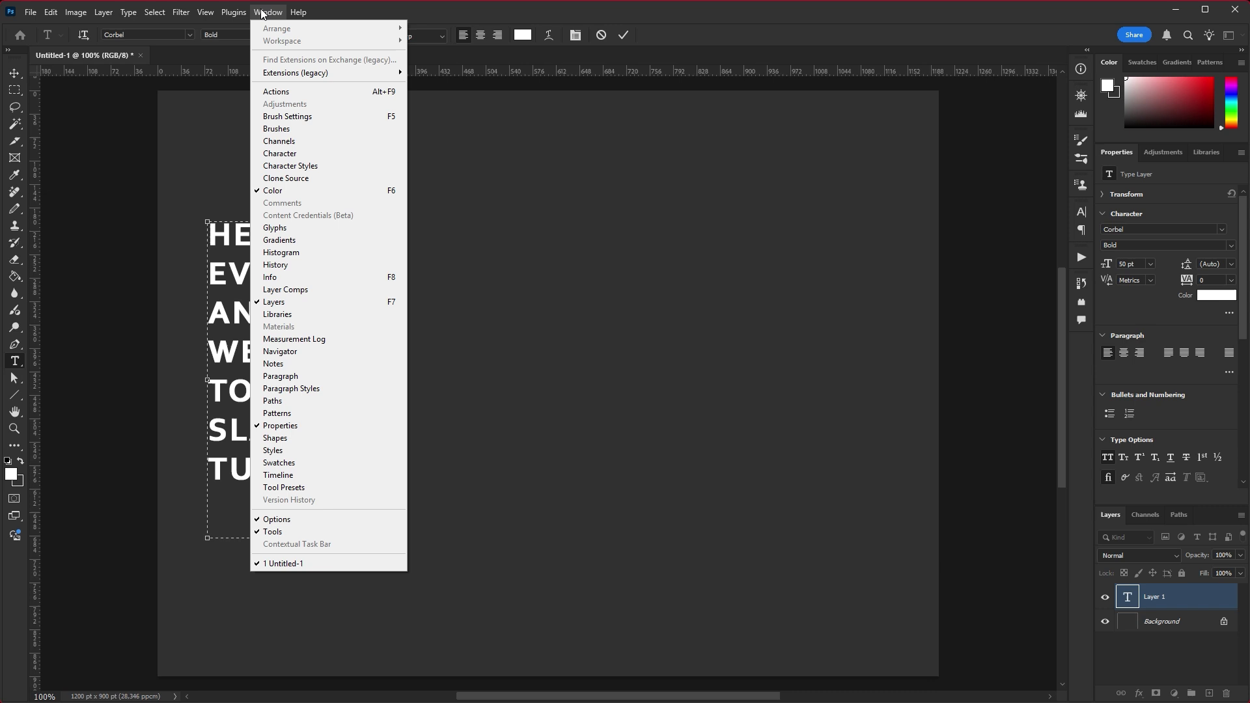
{"action": "mouse_move", "coordinate": [348, 73]}
{"action": "left_click", "coordinate": [424, 72]}
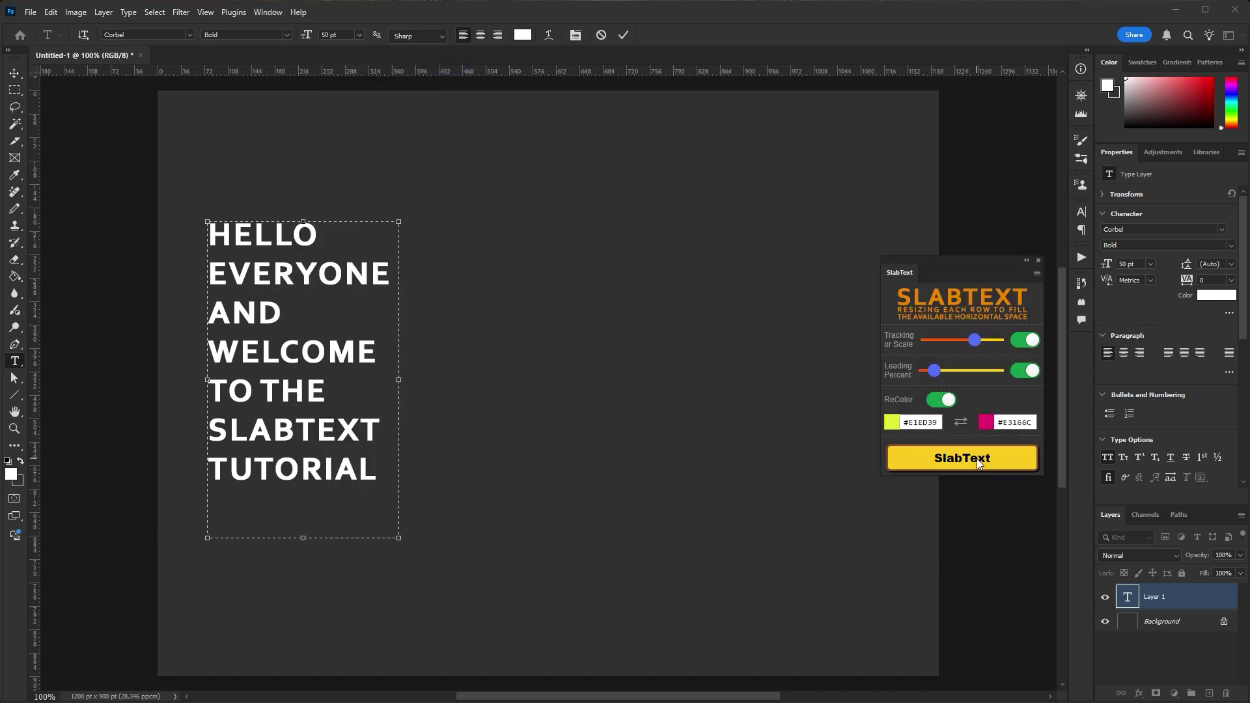
{"action": "left_click", "coordinate": [626, 34]}
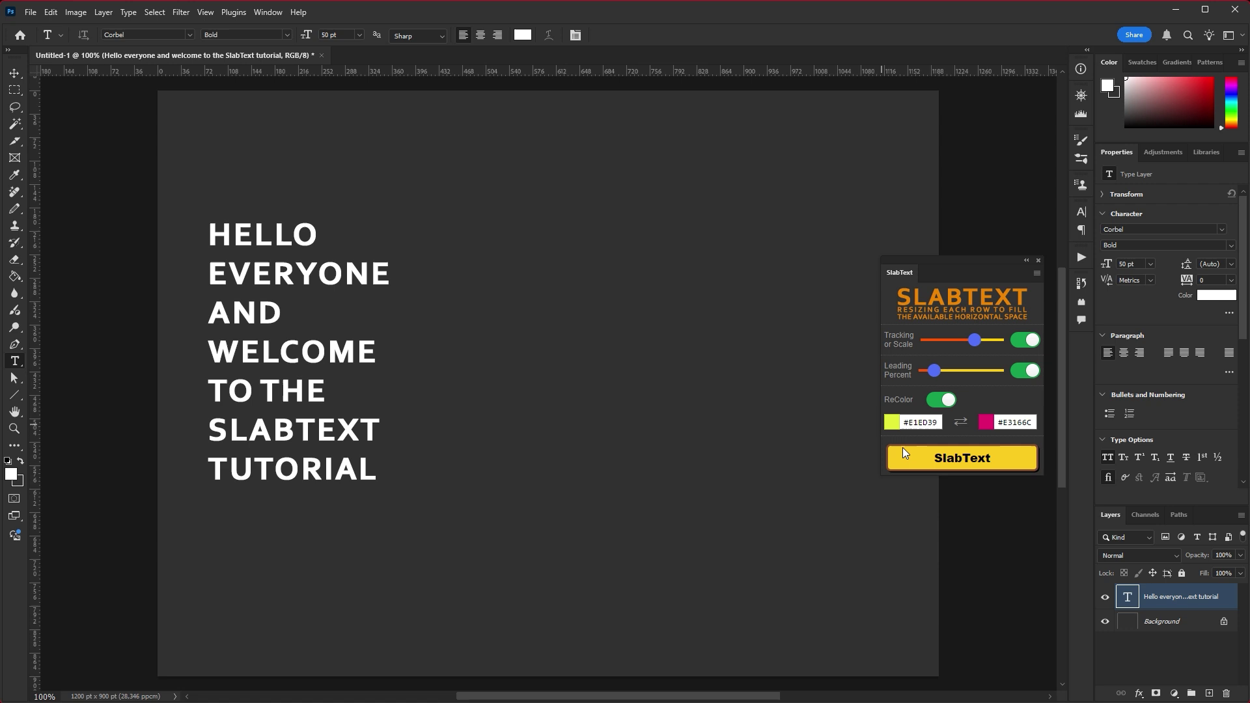
{"action": "left_click", "coordinate": [915, 463]}
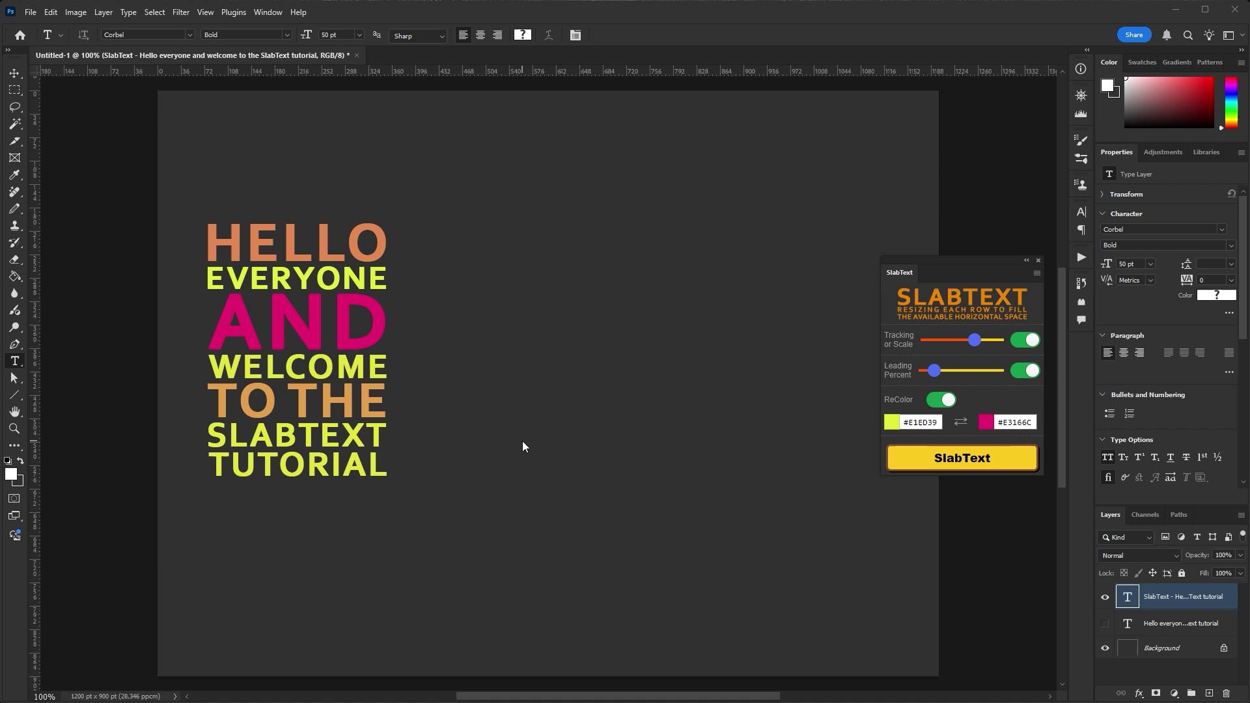
Drag the coloured slab to the right side and unhide the original white text layer.
{"action": "left_click", "coordinate": [15, 73]}
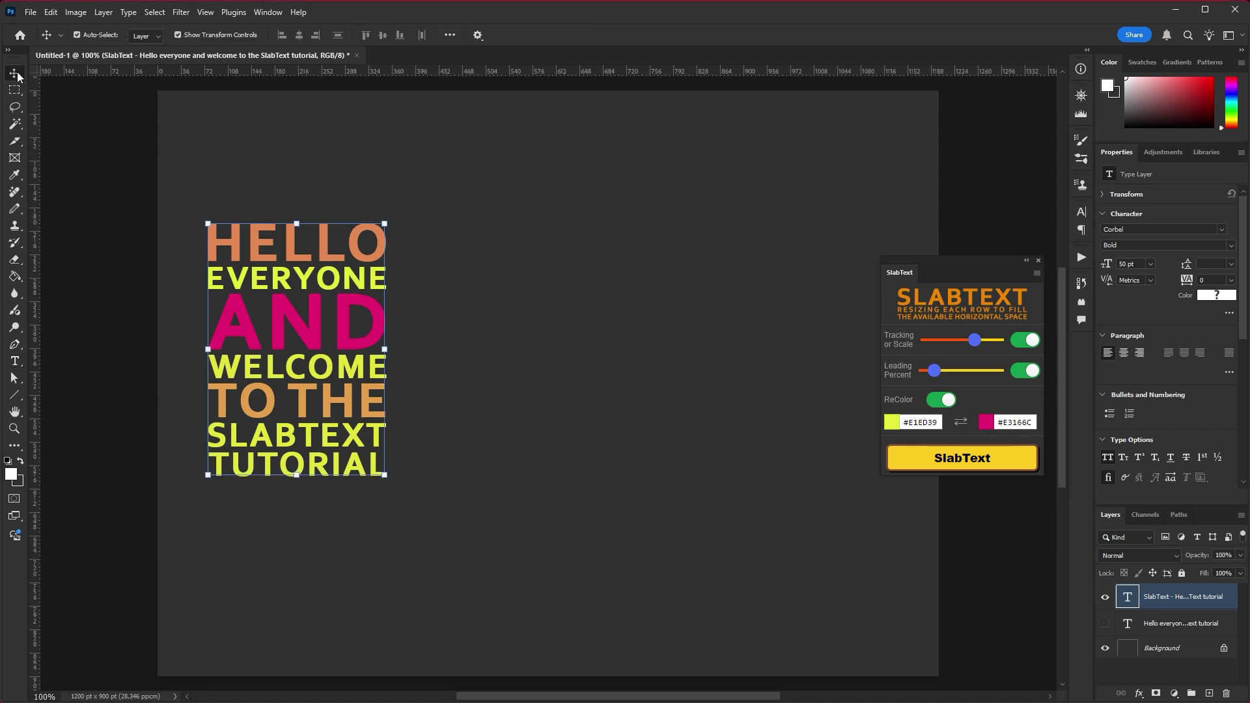
{"action": "left_click", "coordinate": [343, 341]}
{"action": "left_click_drag", "start_coordinate": [343, 338], "coordinate": [637, 337]}
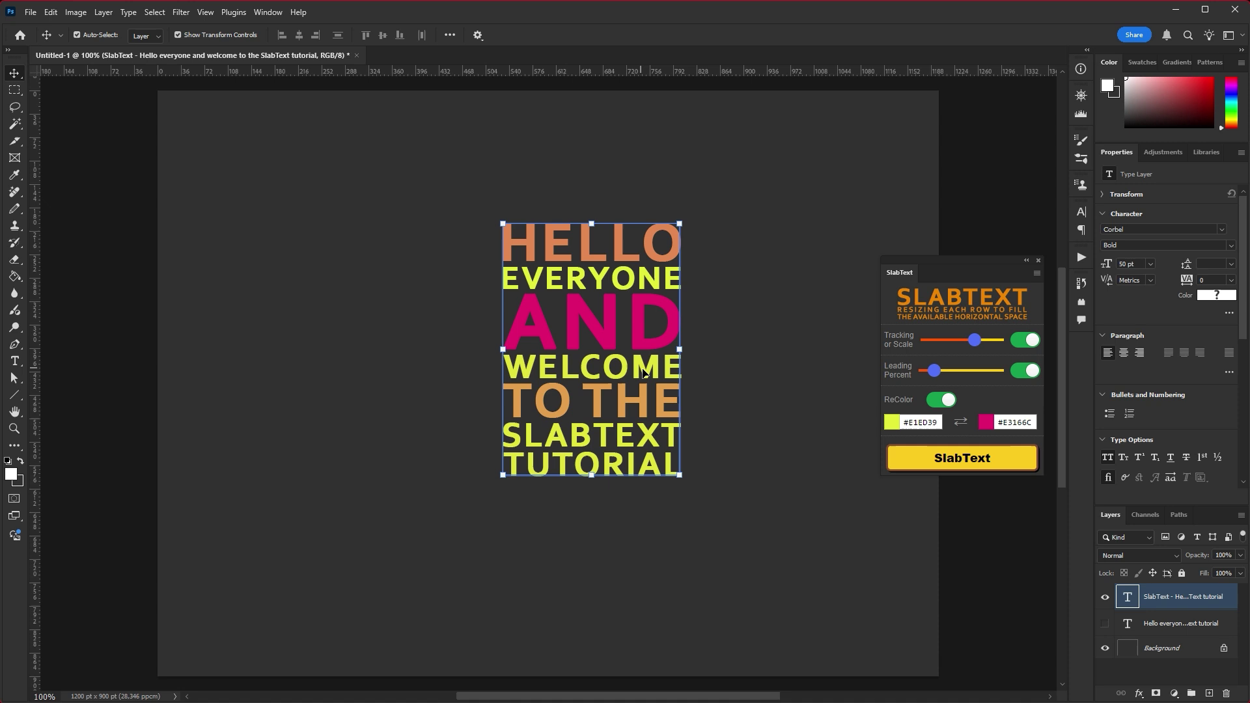
{"action": "left_click", "coordinate": [1105, 624]}
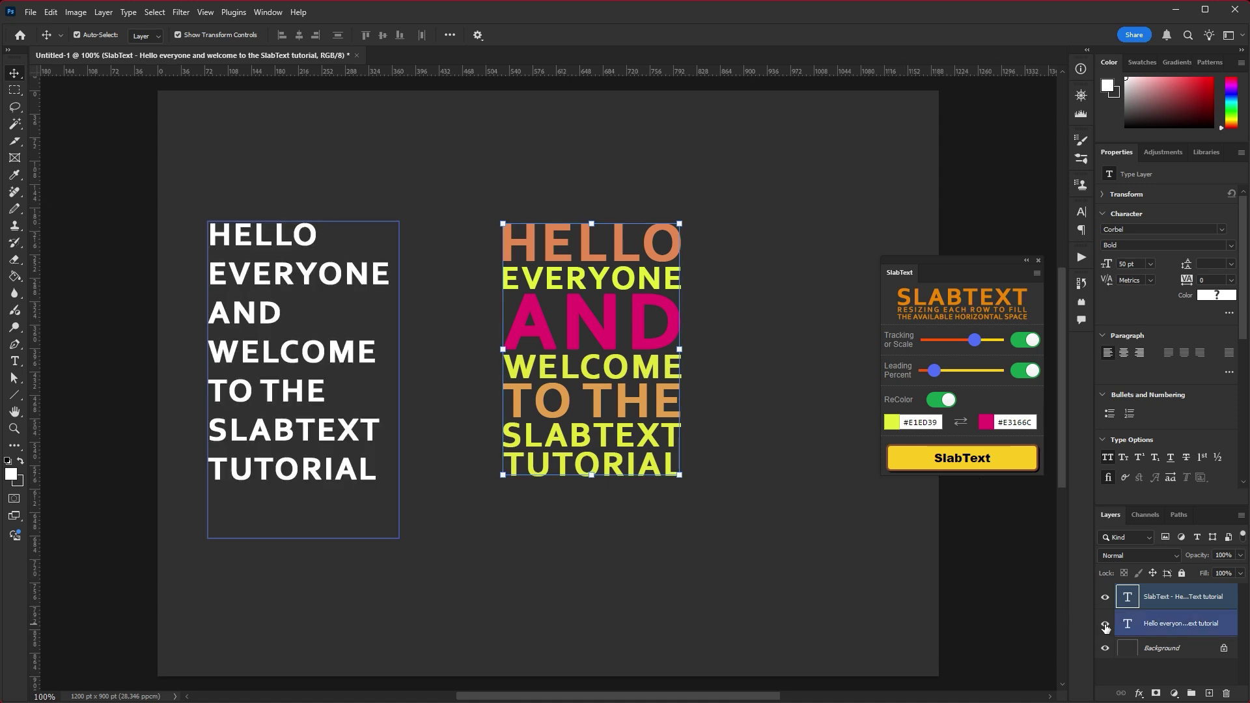
{"action": "left_click_drag", "start_coordinate": [674, 331], "coordinate": [834, 331]}
Widen the white text box so HELLO EVERYONE and AND WELCOME share lines.
{"action": "double_click", "coordinate": [332, 271]}
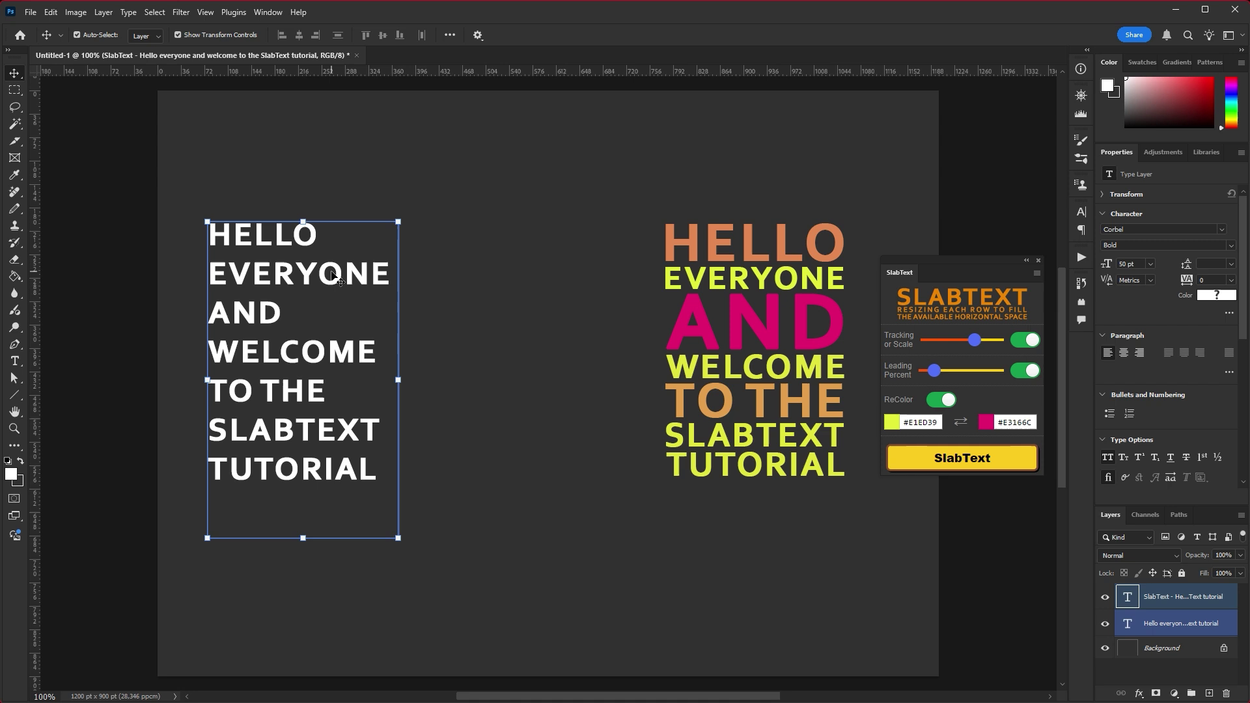
{"action": "left_click_drag", "start_coordinate": [402, 379], "coordinate": [472, 379]}
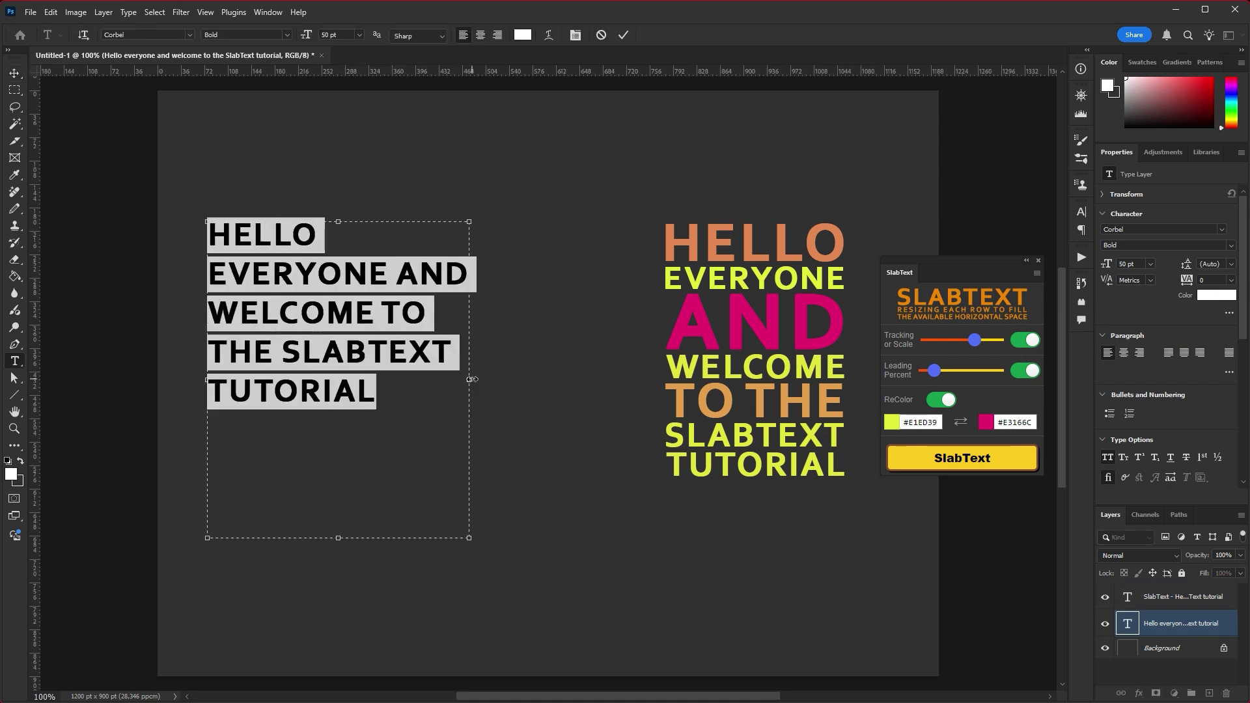
{"action": "left_click", "coordinate": [622, 36]}
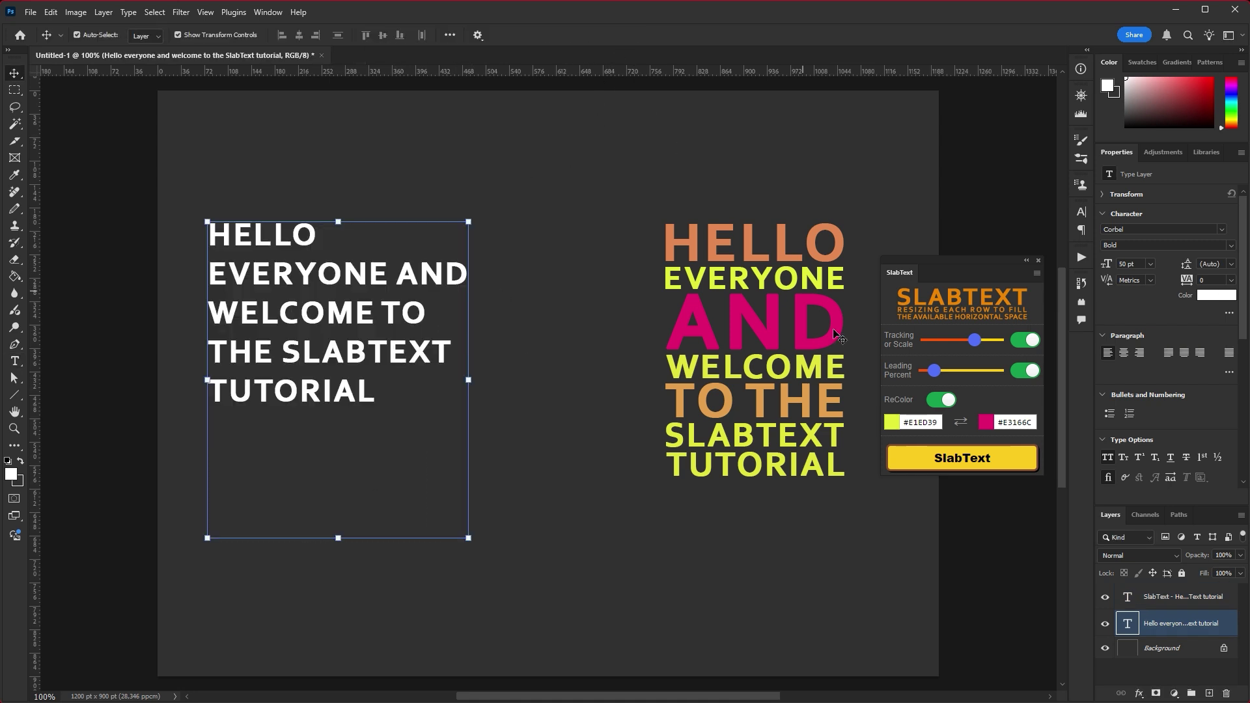
Slab the widened text, move the new slab below the first, and re-show the original layer.
{"action": "left_click", "coordinate": [980, 461]}
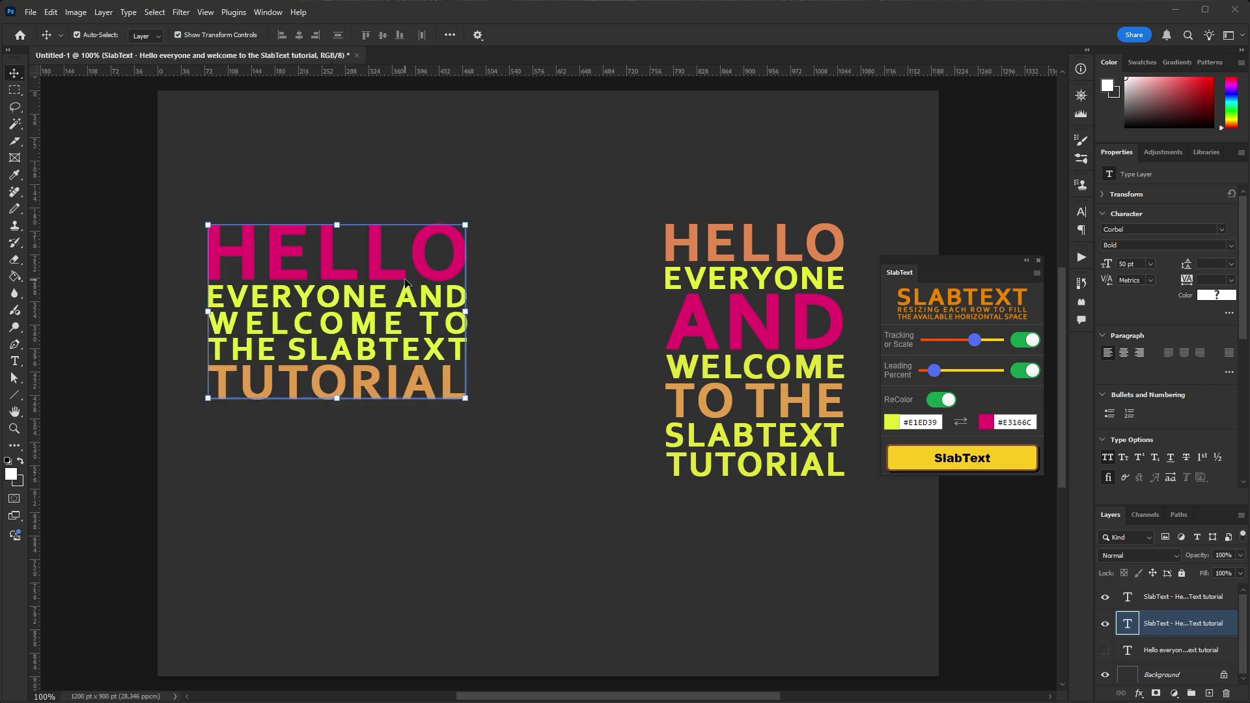
{"action": "left_click_drag", "start_coordinate": [333, 264], "coordinate": [750, 529]}
{"action": "left_click", "coordinate": [1105, 649]}
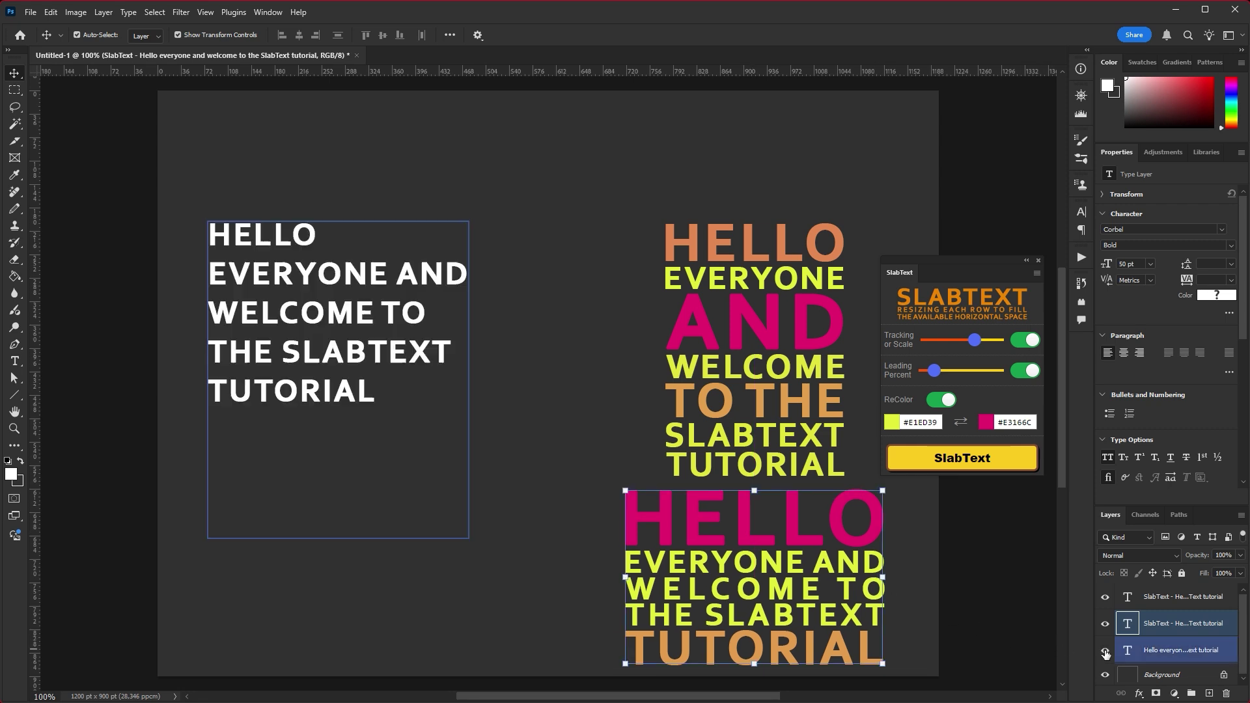
Set the Tracking or Scale slider to its minimum and slab the white text.
{"action": "left_click", "coordinate": [409, 338]}
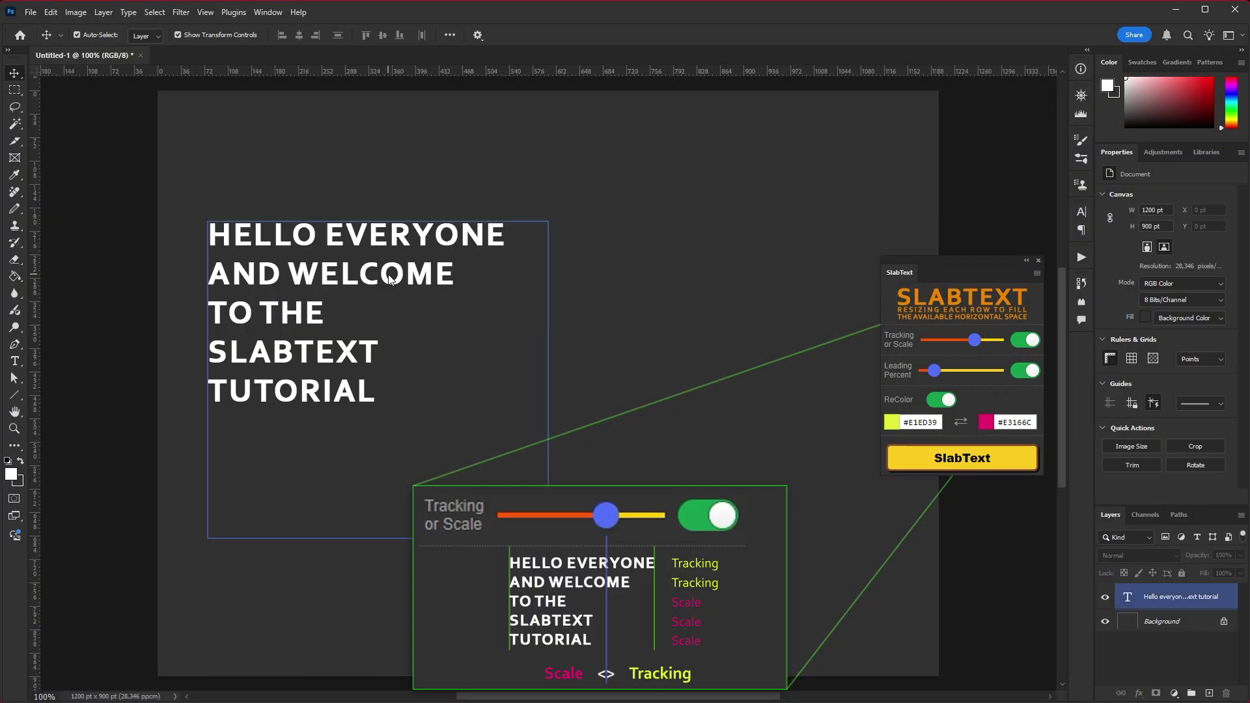
{"action": "left_click_drag", "start_coordinate": [975, 340], "coordinate": [927, 340]}
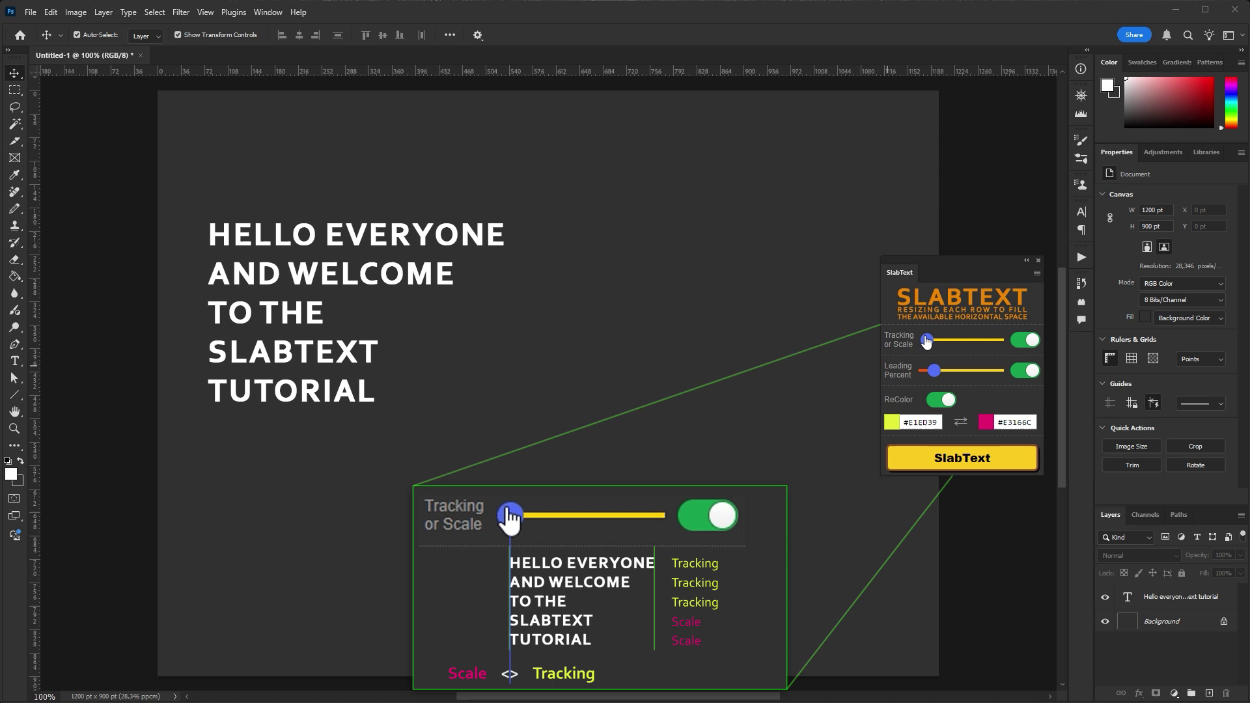
{"action": "left_click", "coordinate": [902, 455]}
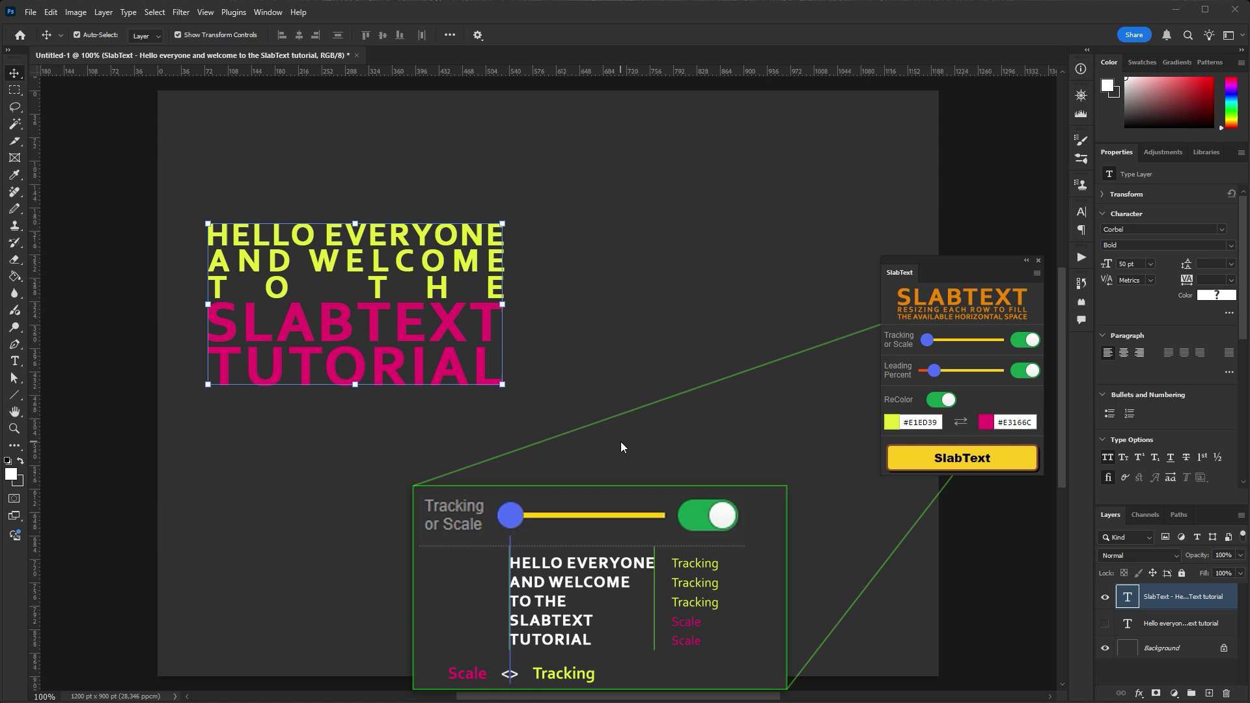
Raise the Tracking or Scale slider and re-slab, making TO THE magenta and the last rows orange.
{"action": "left_click", "coordinate": [939, 342]}
{"action": "left_click_drag", "start_coordinate": [939, 343], "coordinate": [986, 343]}
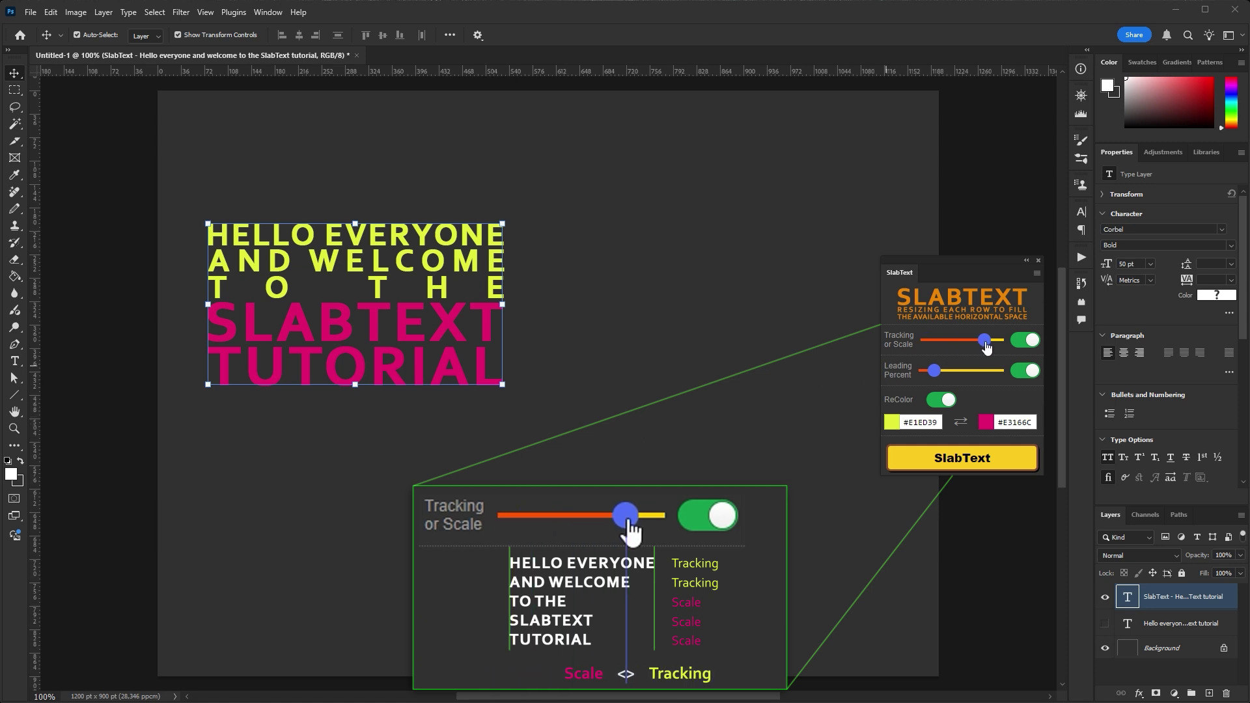
{"action": "left_click", "coordinate": [954, 455]}
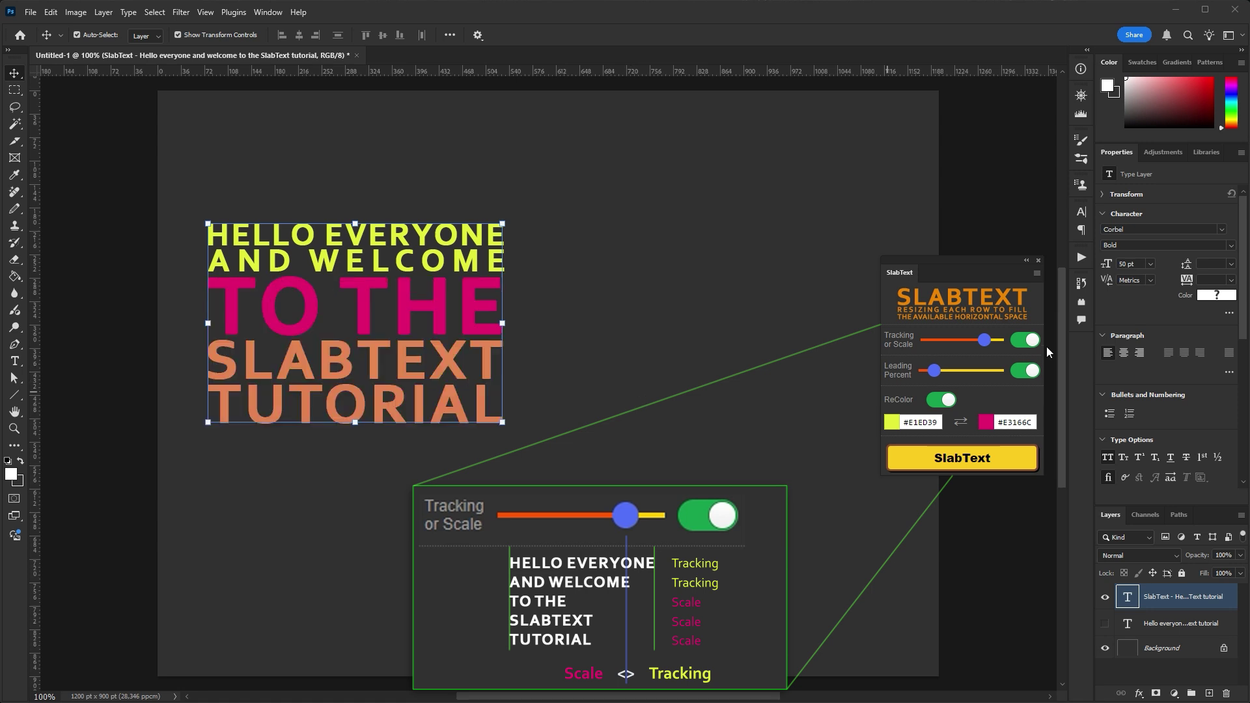
With Tracking or Scale toggled off, re-slab at a low slider value, then at midway.
{"action": "left_click", "coordinate": [1019, 344]}
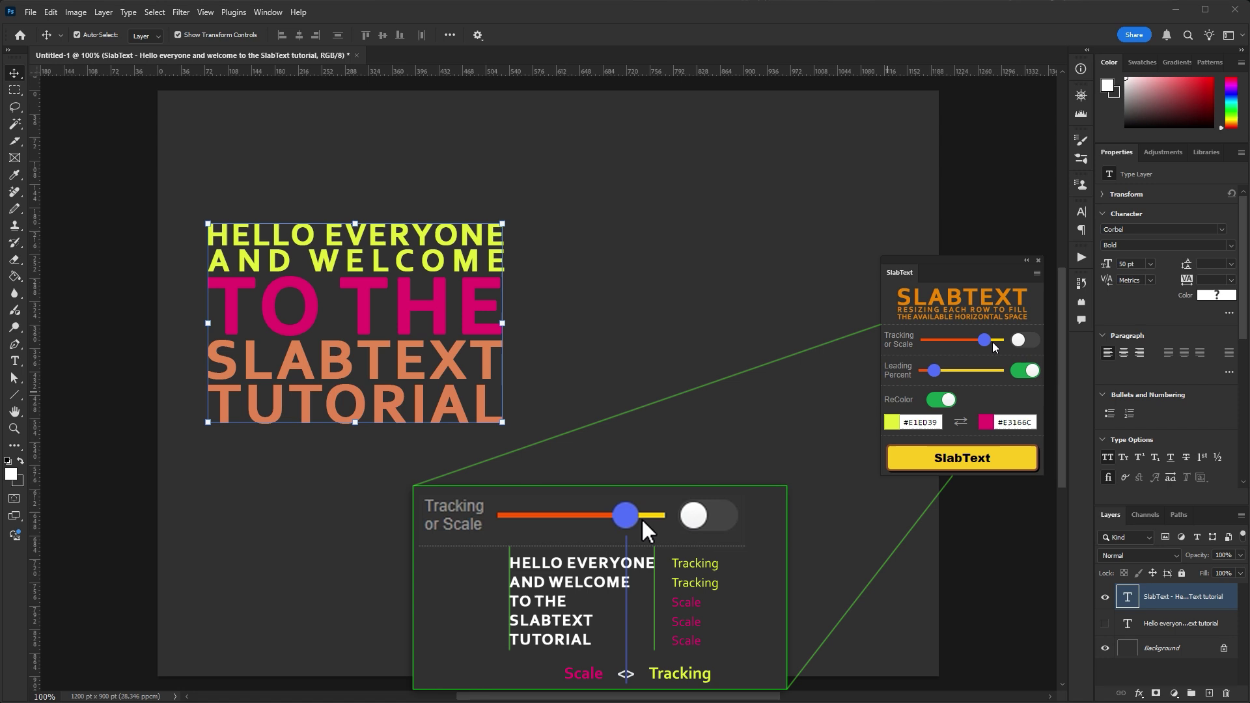
{"action": "left_click_drag", "start_coordinate": [985, 340], "coordinate": [932, 343]}
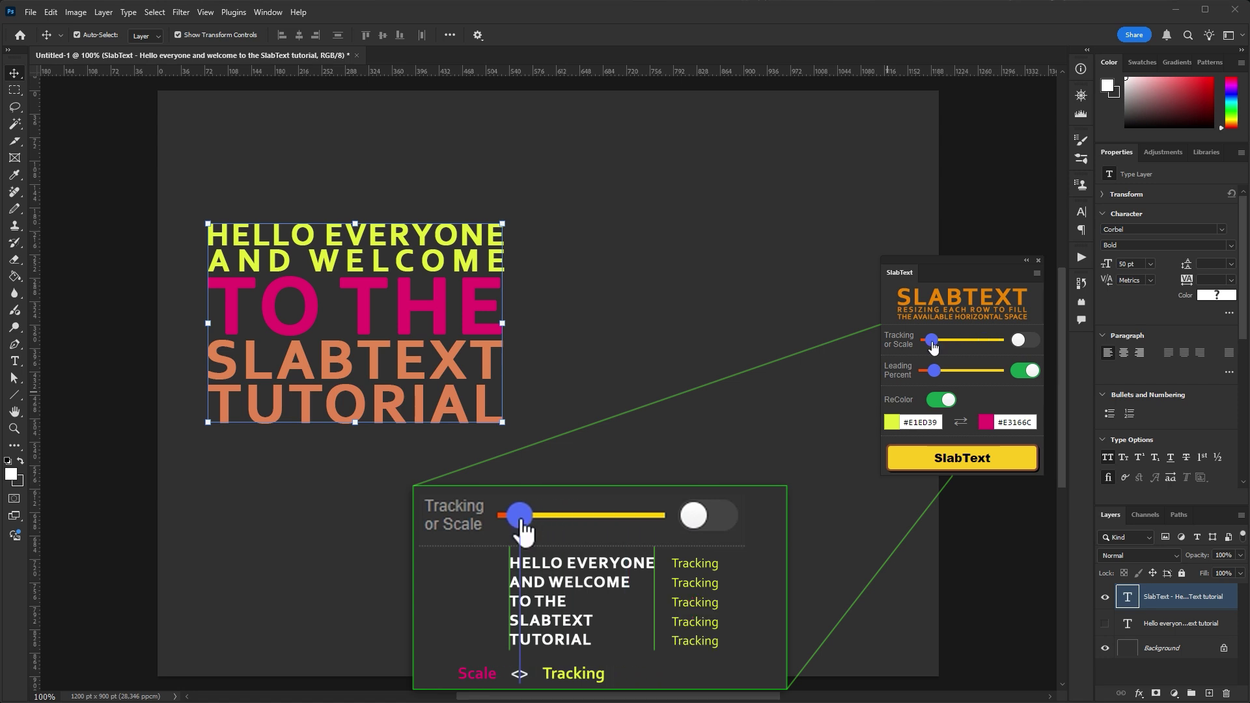
{"action": "left_click", "coordinate": [938, 465]}
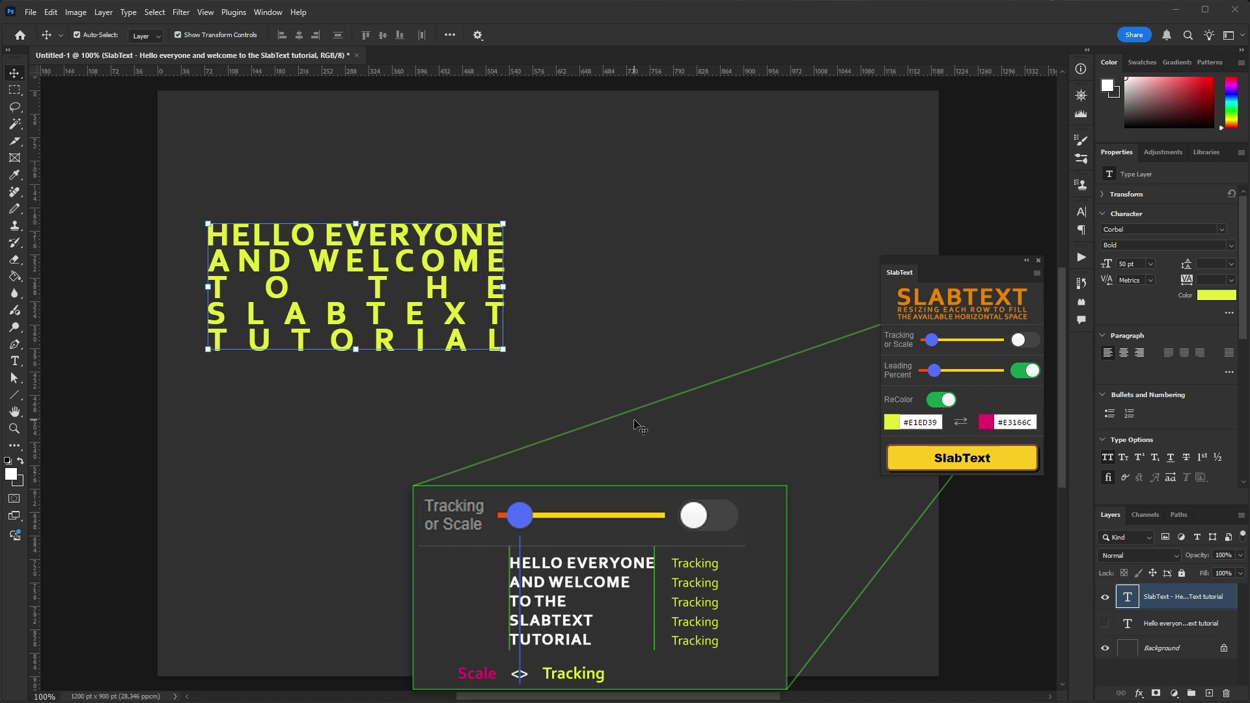
{"action": "left_click_drag", "start_coordinate": [932, 340], "coordinate": [964, 338]}
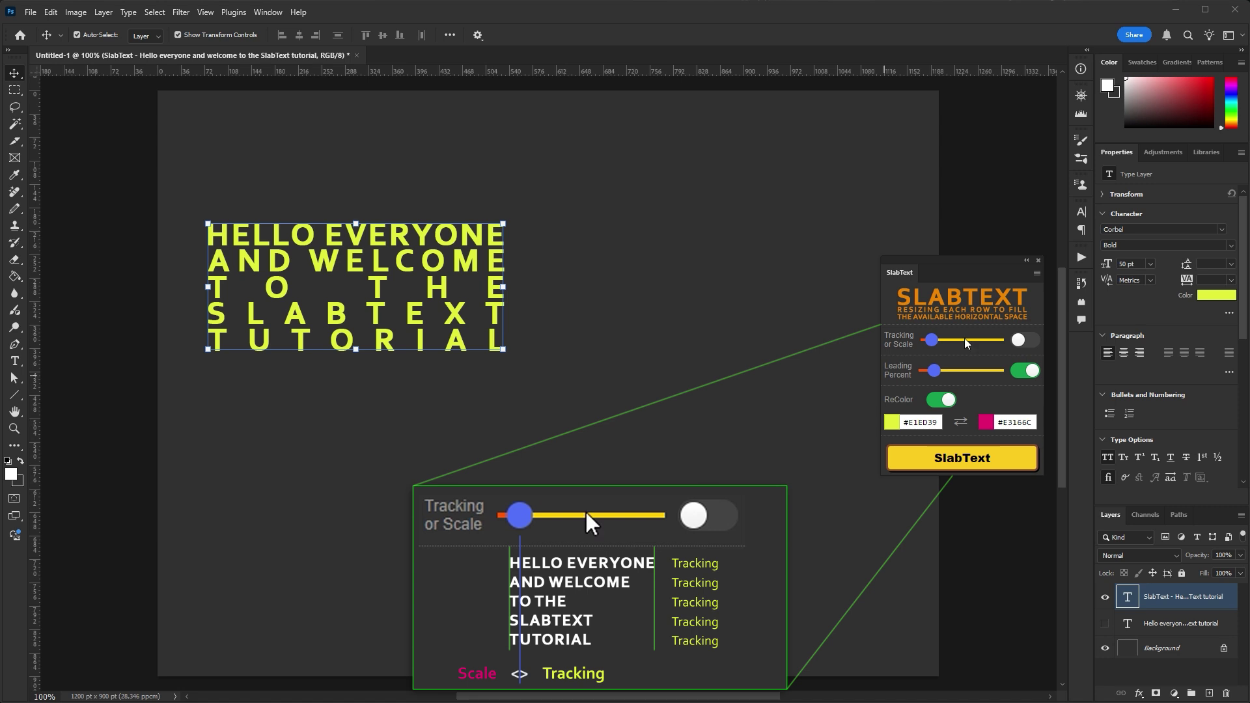
{"action": "left_click", "coordinate": [964, 457]}
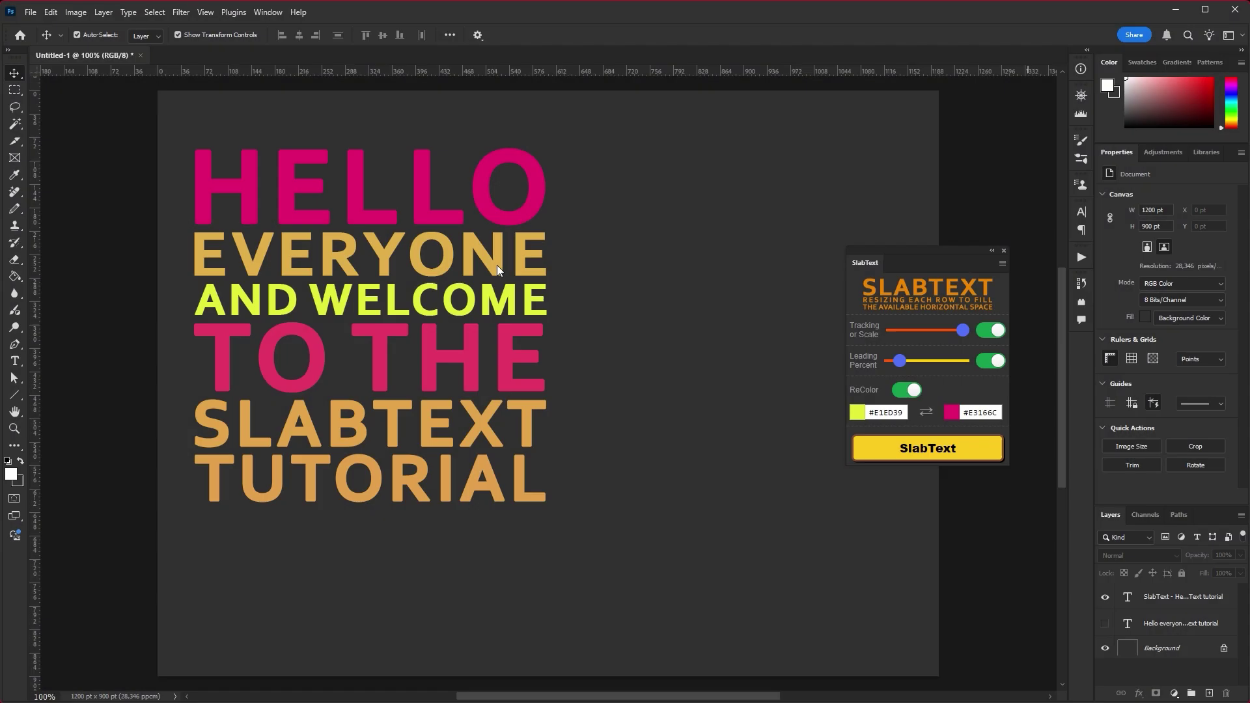
Increase the Leading Percent on the slab layer and re-slab the text.
{"action": "left_click", "coordinate": [498, 264]}
{"action": "left_click_drag", "start_coordinate": [900, 362], "coordinate": [953, 363]}
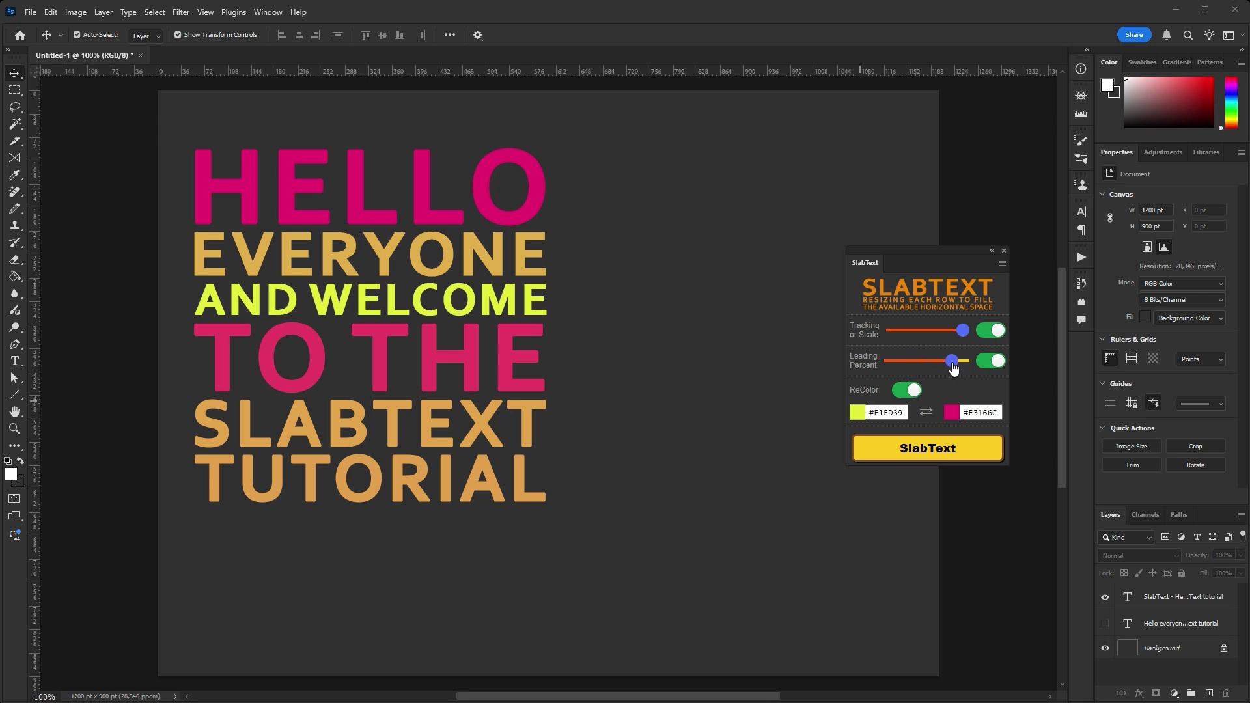
{"action": "left_click", "coordinate": [895, 454]}
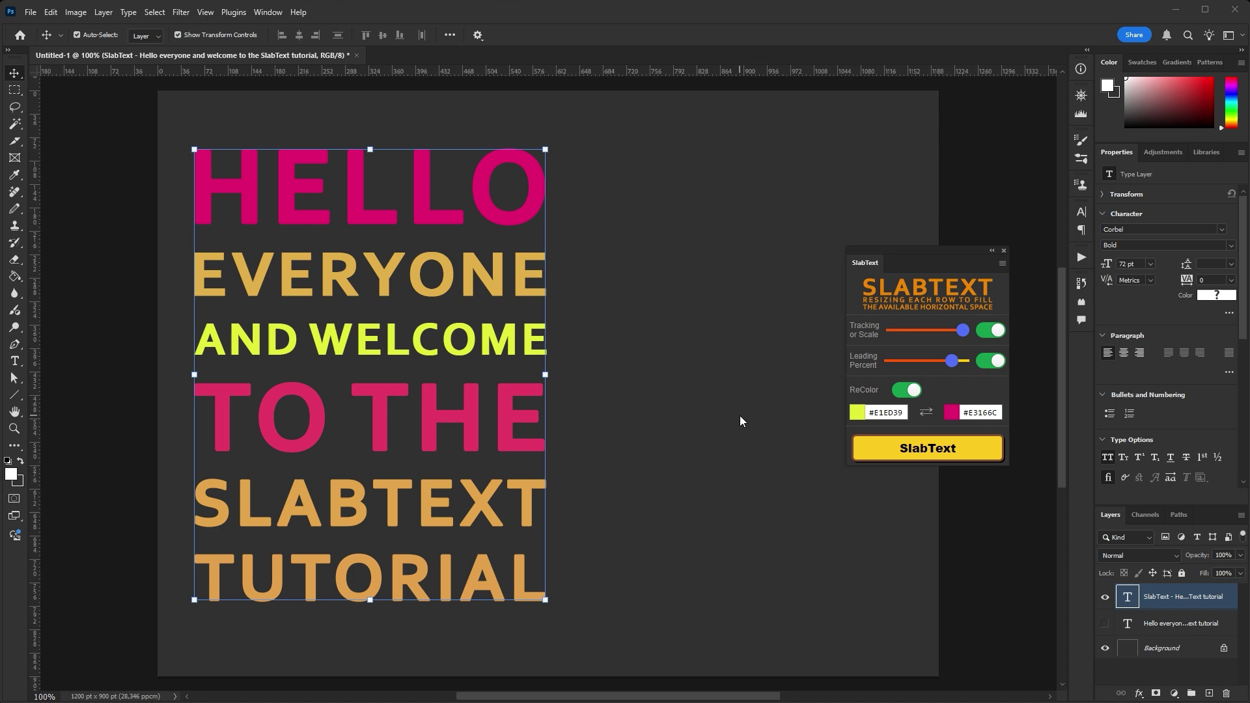
Turn off All Caps, set Leading Percent to its minimum, and re-slab.
{"action": "left_click", "coordinate": [1109, 458]}
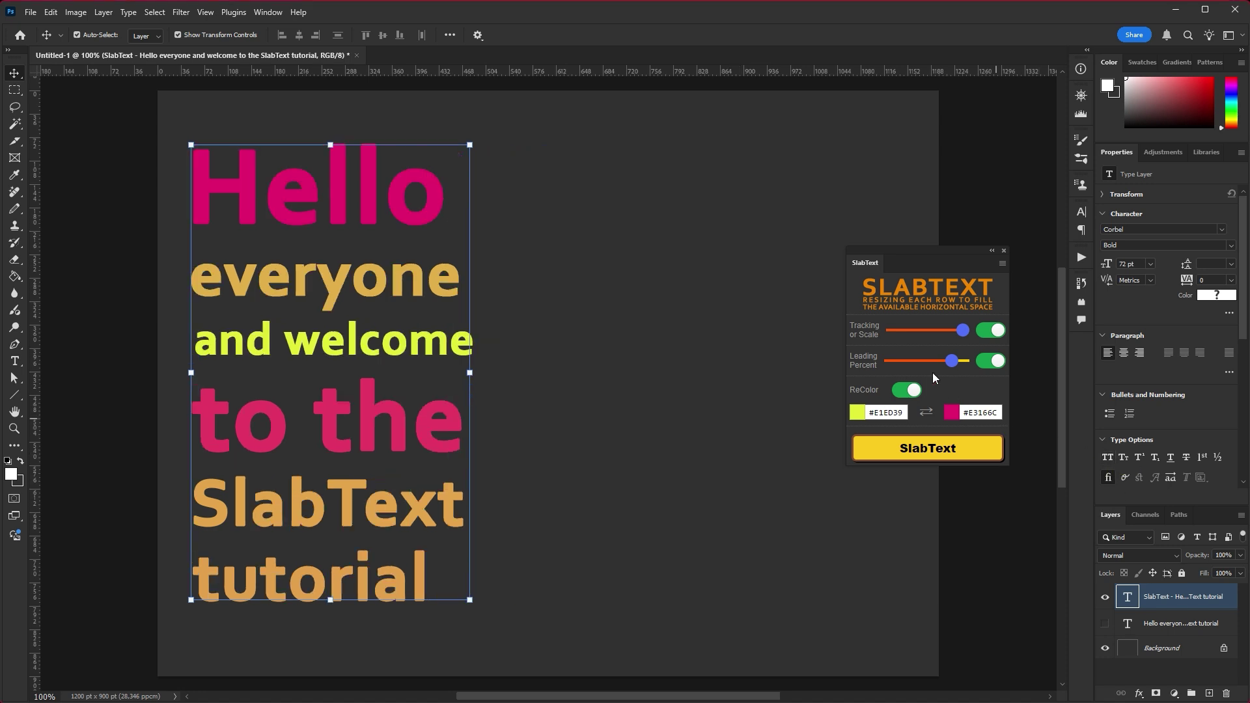
{"action": "left_click_drag", "start_coordinate": [952, 366], "coordinate": [890, 366]}
{"action": "left_click", "coordinate": [915, 448]}
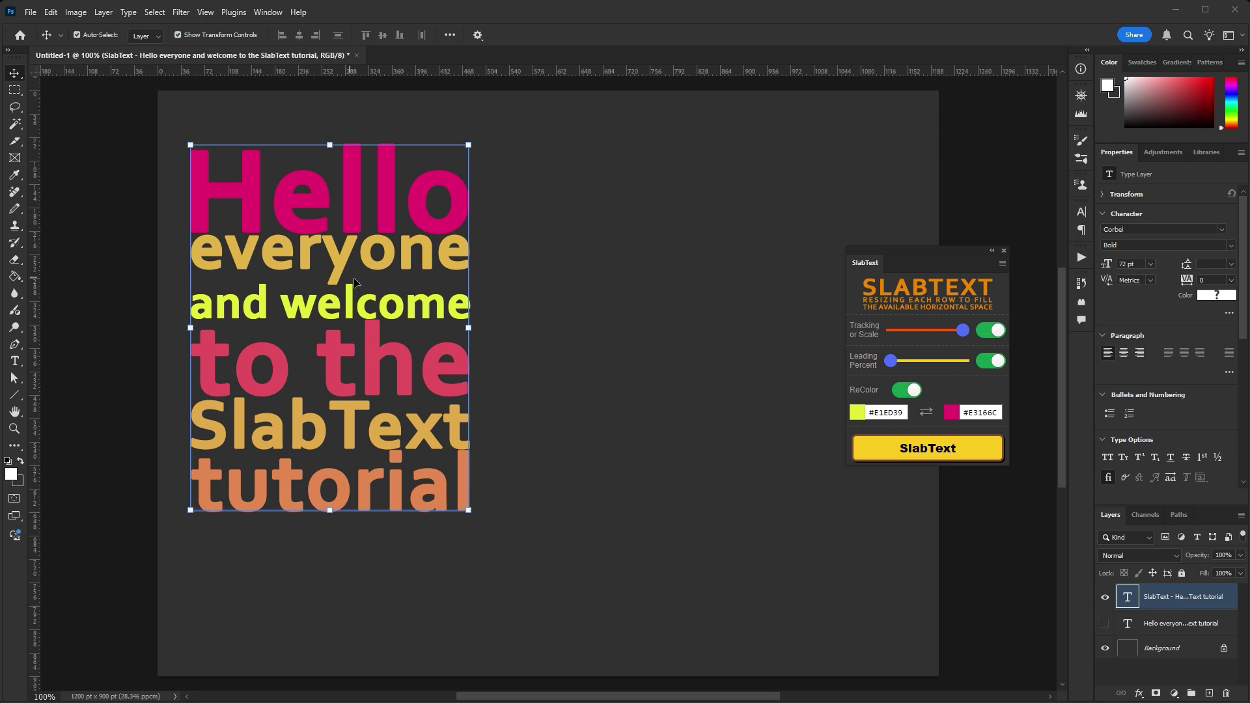
Re-slab with leading adjustment off, then back on with the leading nudged slightly higher.
{"action": "left_click", "coordinate": [983, 363]}
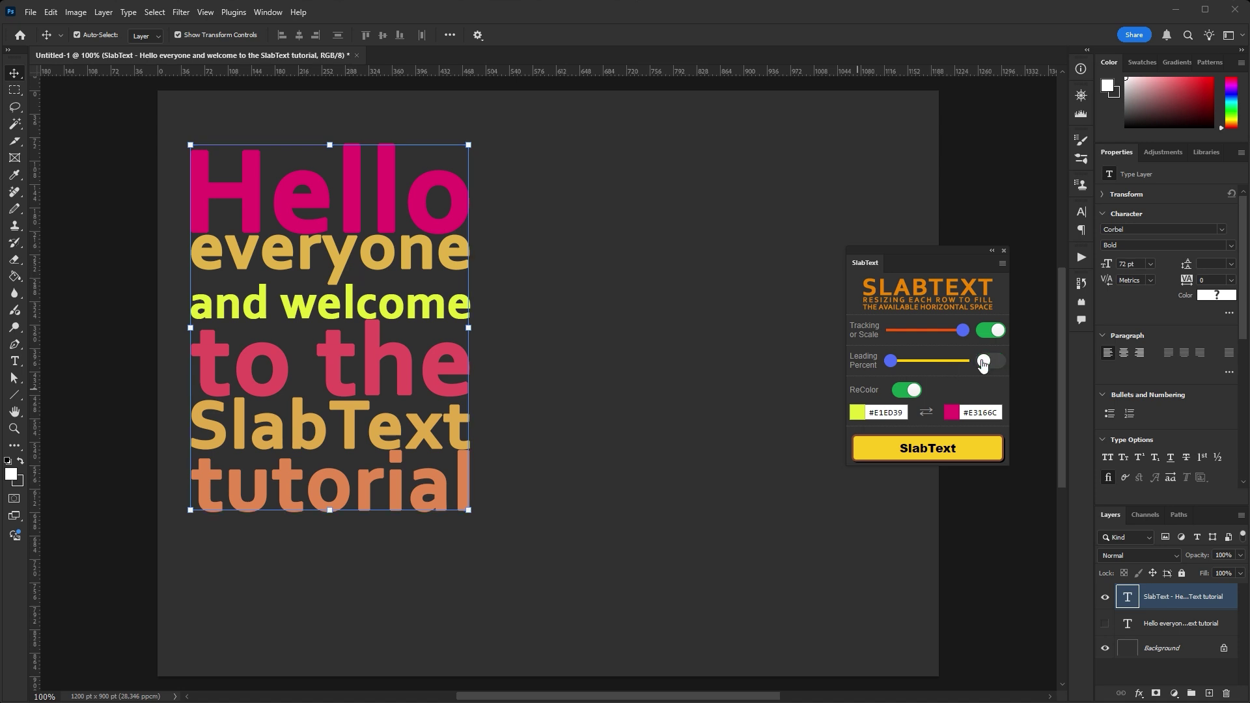
{"action": "left_click", "coordinate": [899, 448]}
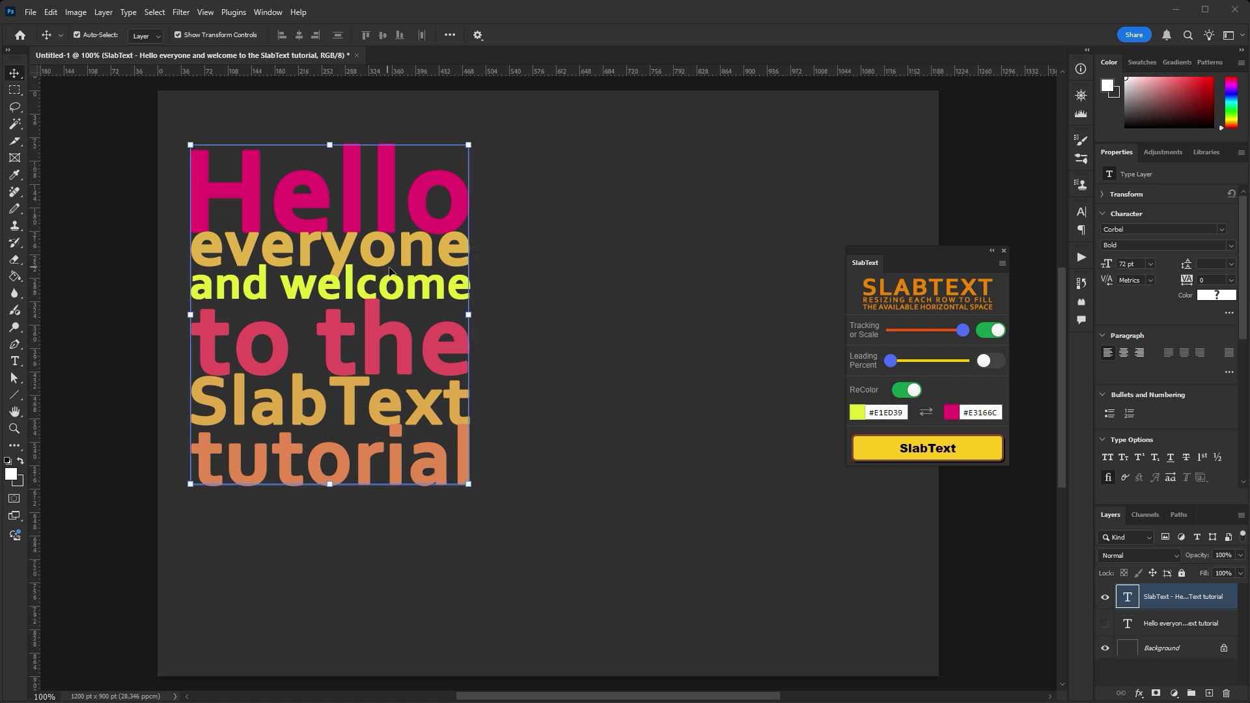
{"action": "left_click", "coordinate": [997, 362]}
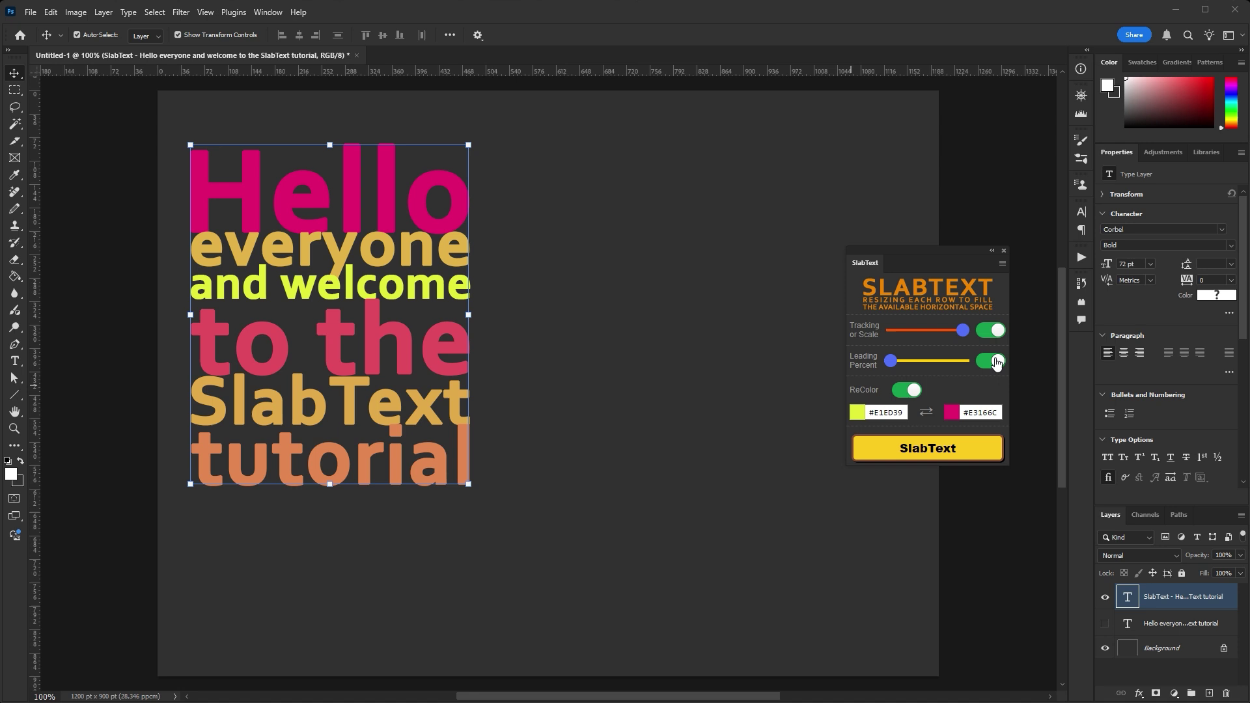
{"action": "left_click_drag", "start_coordinate": [891, 362], "coordinate": [896, 362]}
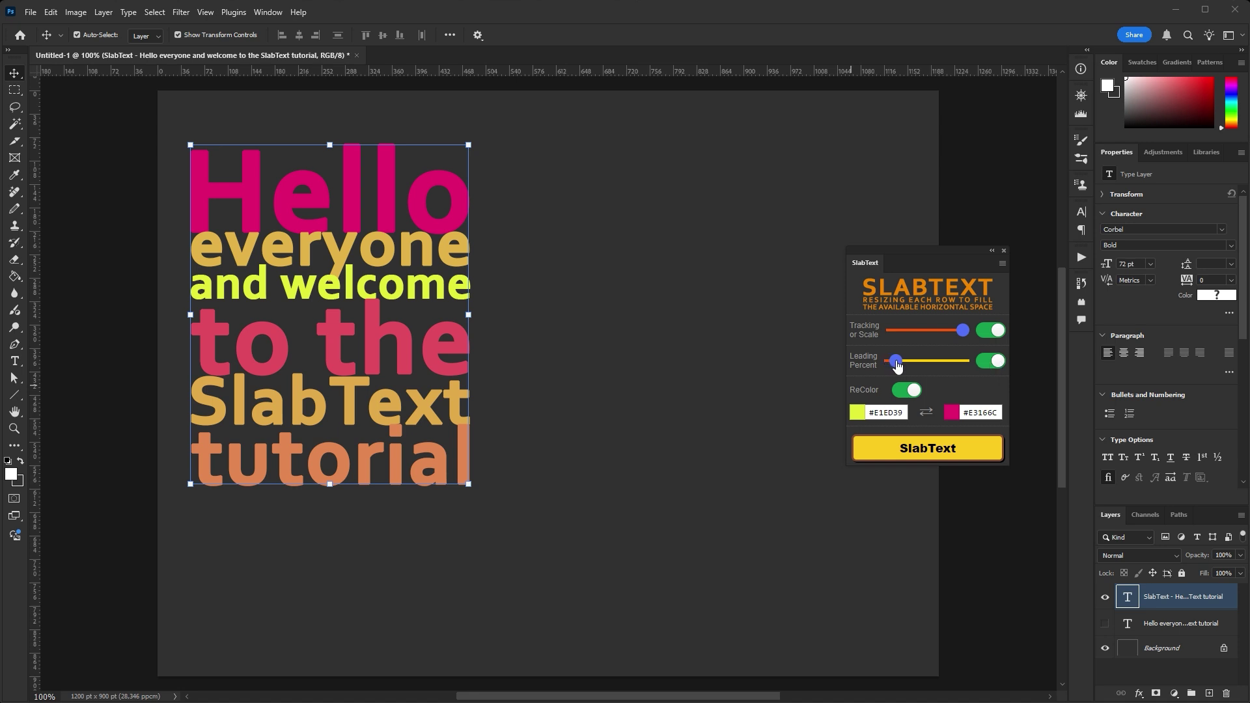
{"action": "left_click", "coordinate": [909, 449]}
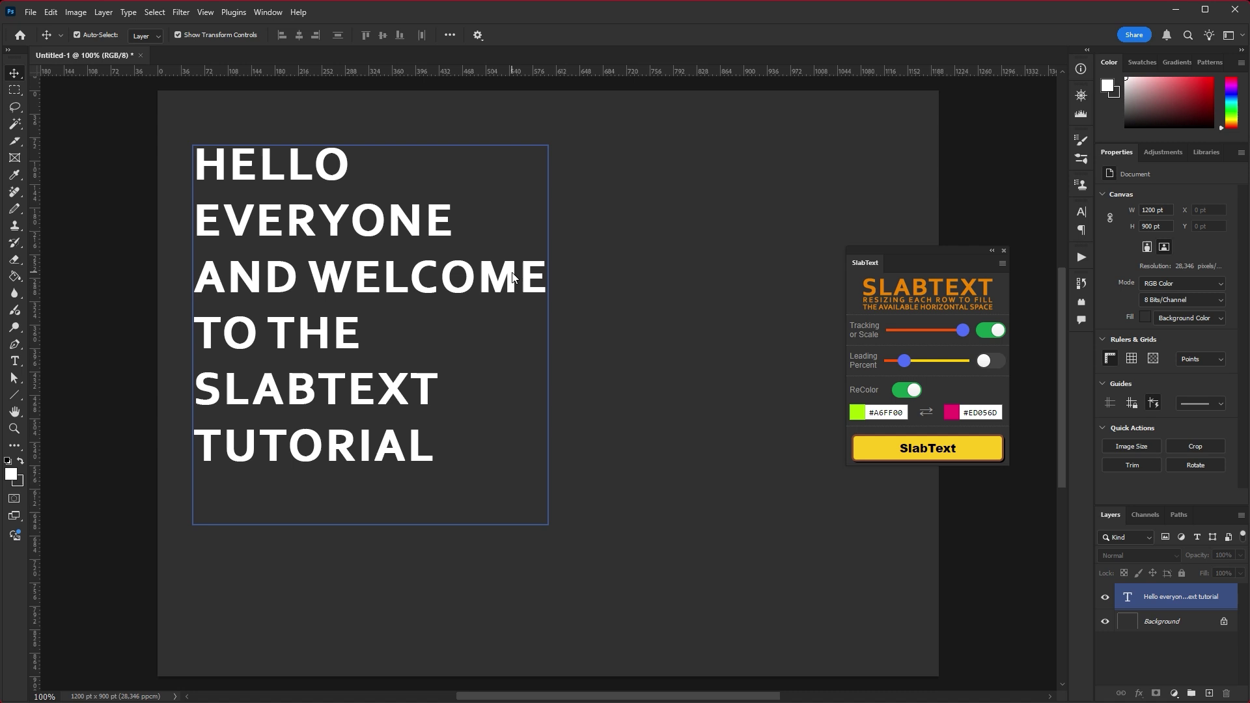
Slab without ReColor, then re-enable it with first colour #FFFFFF and re-slab in pink and white.
{"action": "left_click", "coordinate": [907, 389]}
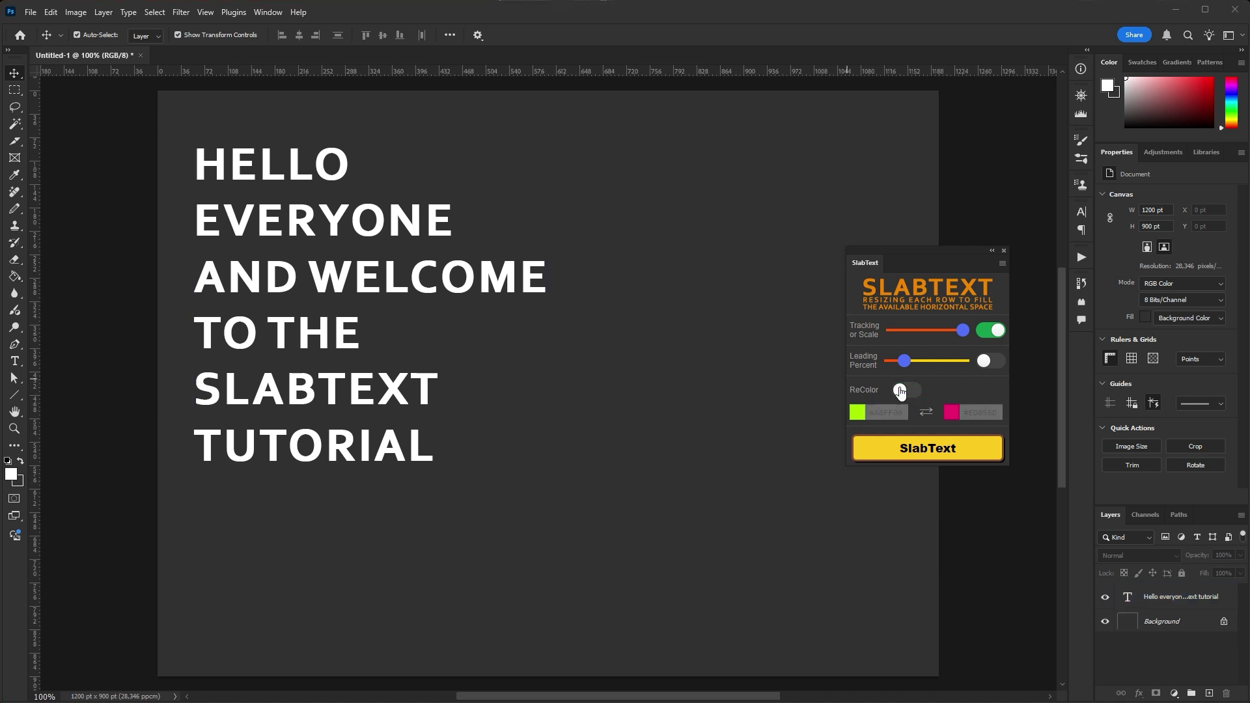
{"action": "left_click", "coordinate": [879, 461]}
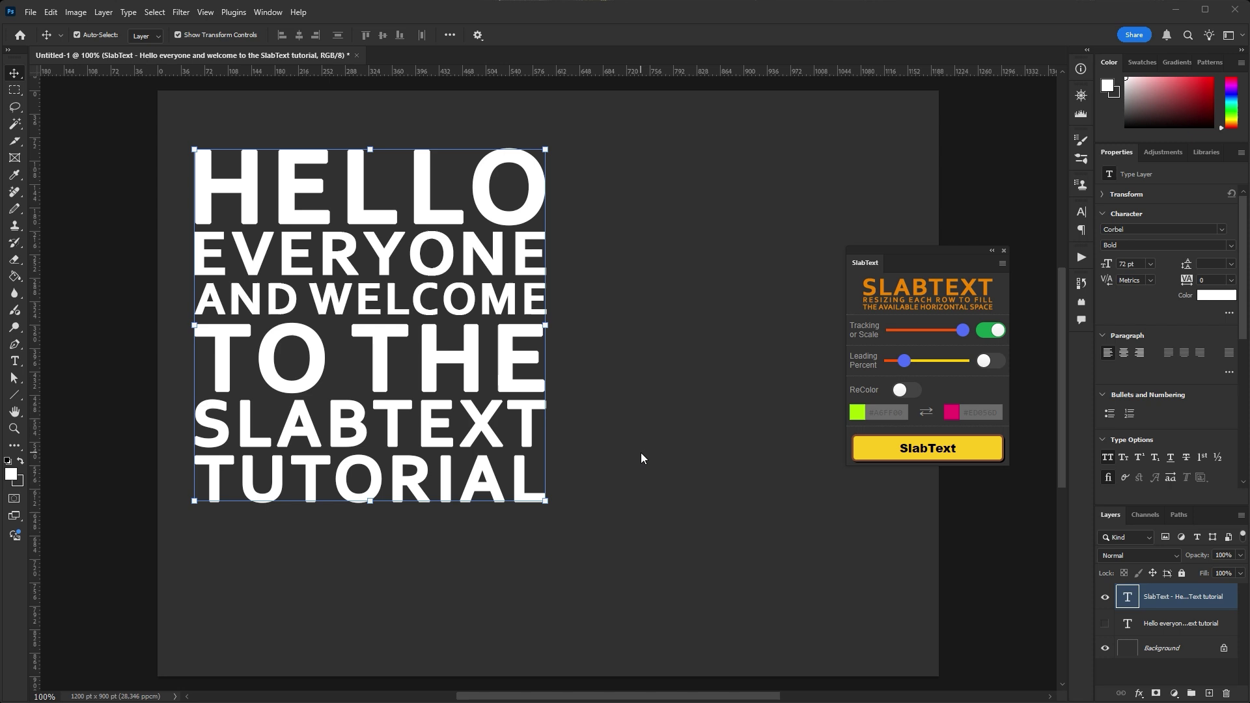
{"action": "left_click", "coordinate": [913, 391]}
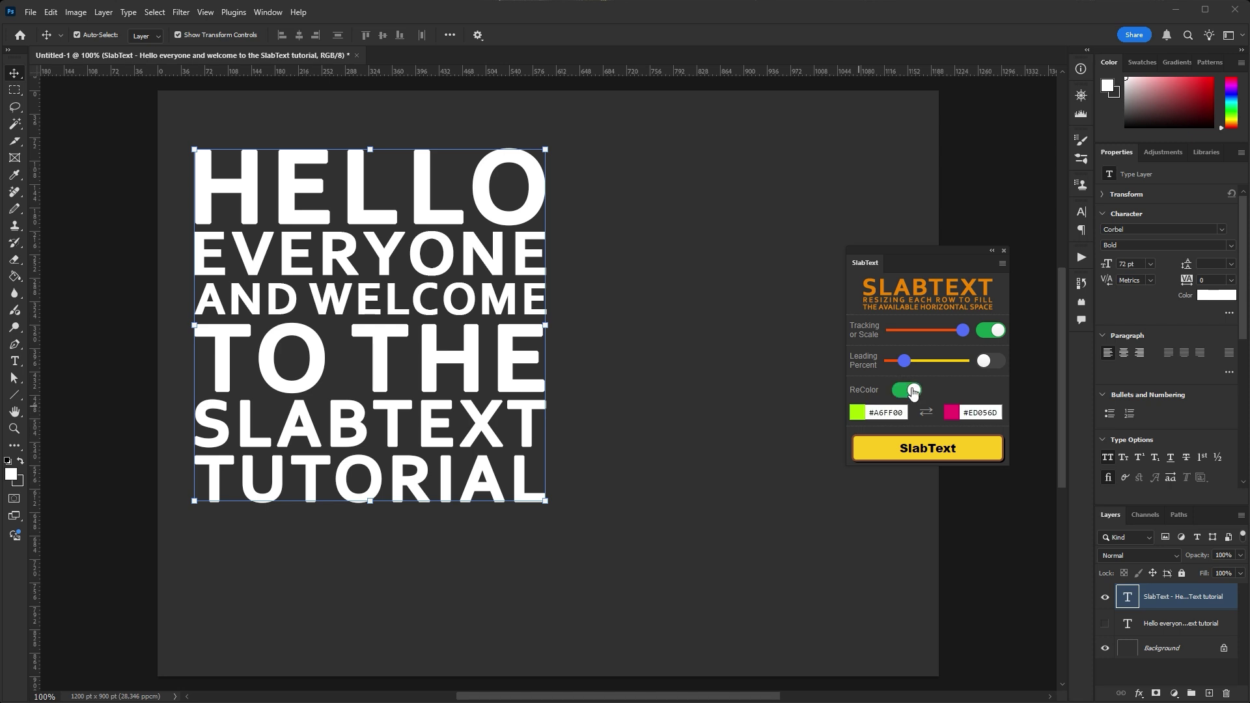
{"action": "left_click", "coordinate": [857, 414]}
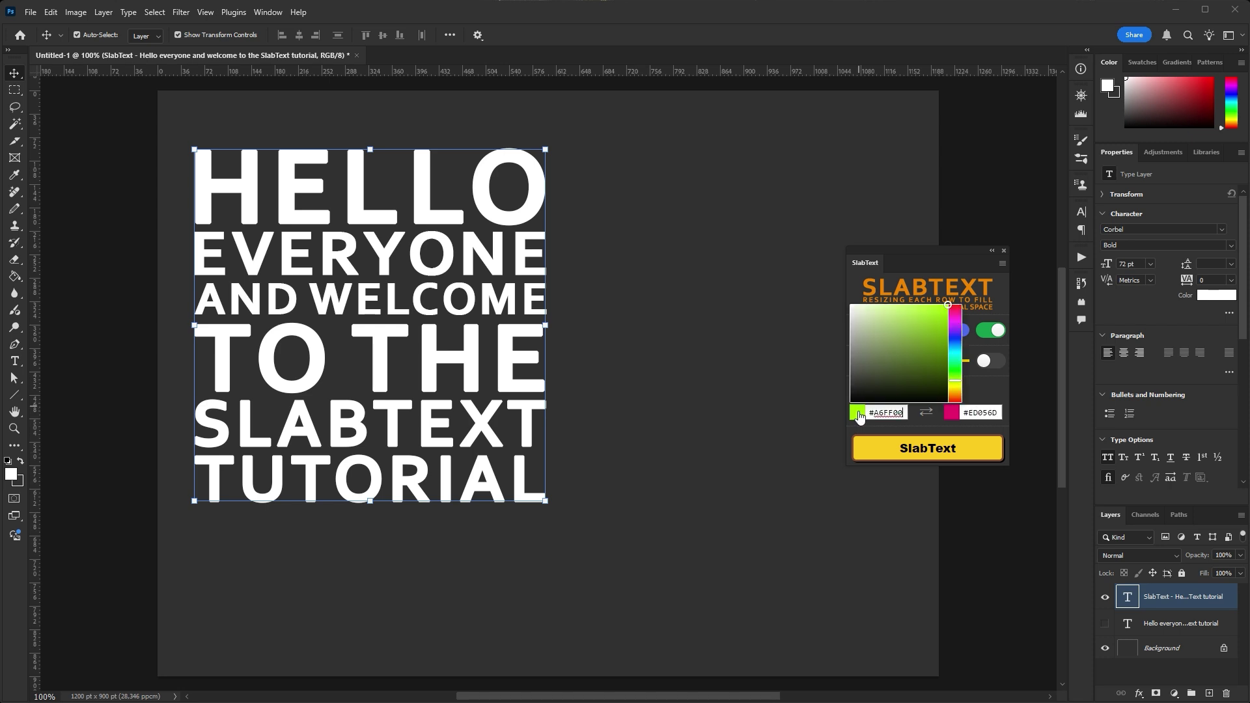
{"action": "left_click_drag", "start_coordinate": [850, 311], "coordinate": [840, 304]}
{"action": "left_click", "coordinate": [907, 452]}
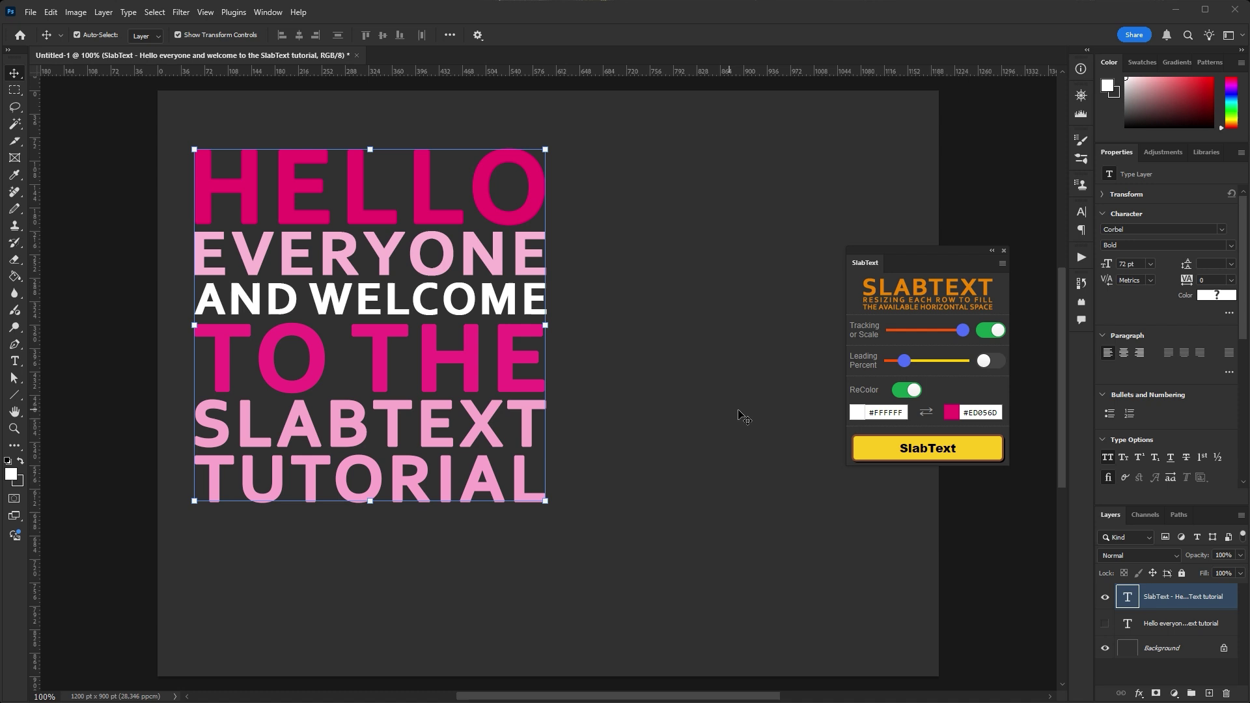
Swap colours and re-slab, set the first colour to blue #0A3AC9 and re-slab, then swap again.
{"action": "left_click", "coordinate": [926, 413]}
{"action": "left_click", "coordinate": [869, 450]}
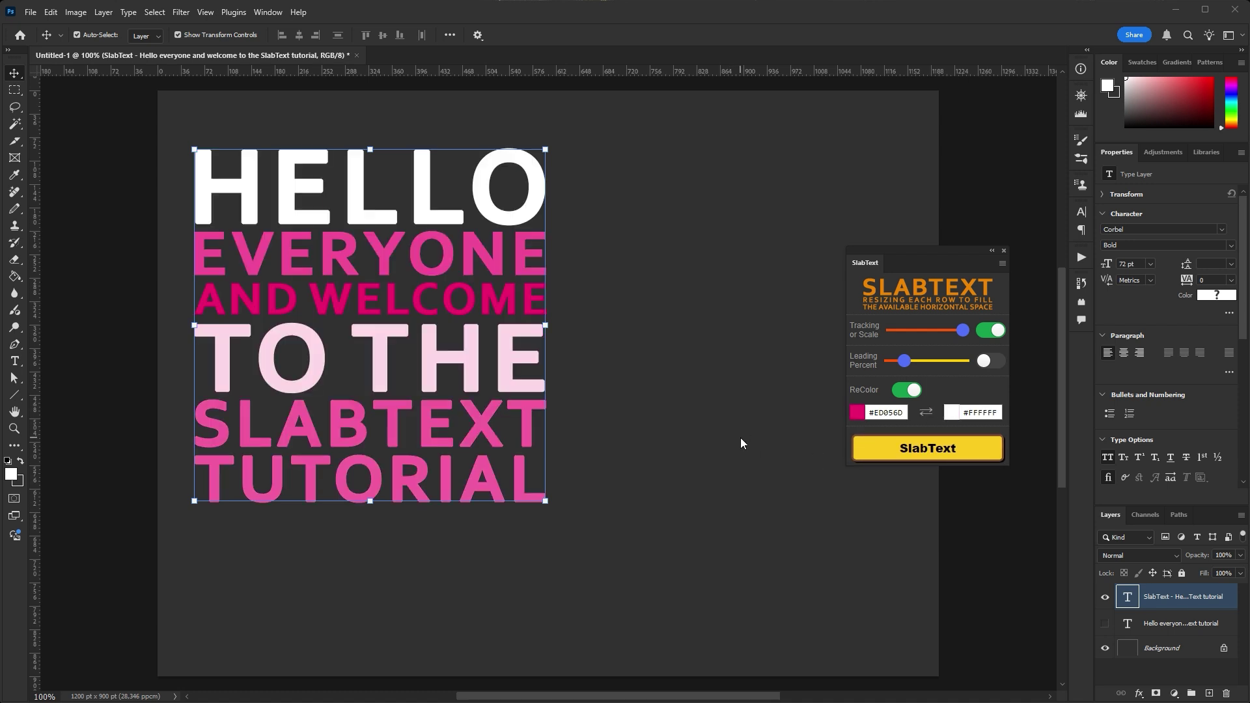
{"action": "left_click", "coordinate": [858, 413]}
{"action": "left_click", "coordinate": [955, 341]}
{"action": "left_click_drag", "start_coordinate": [928, 345], "coordinate": [944, 326]}
{"action": "left_click", "coordinate": [909, 449]}
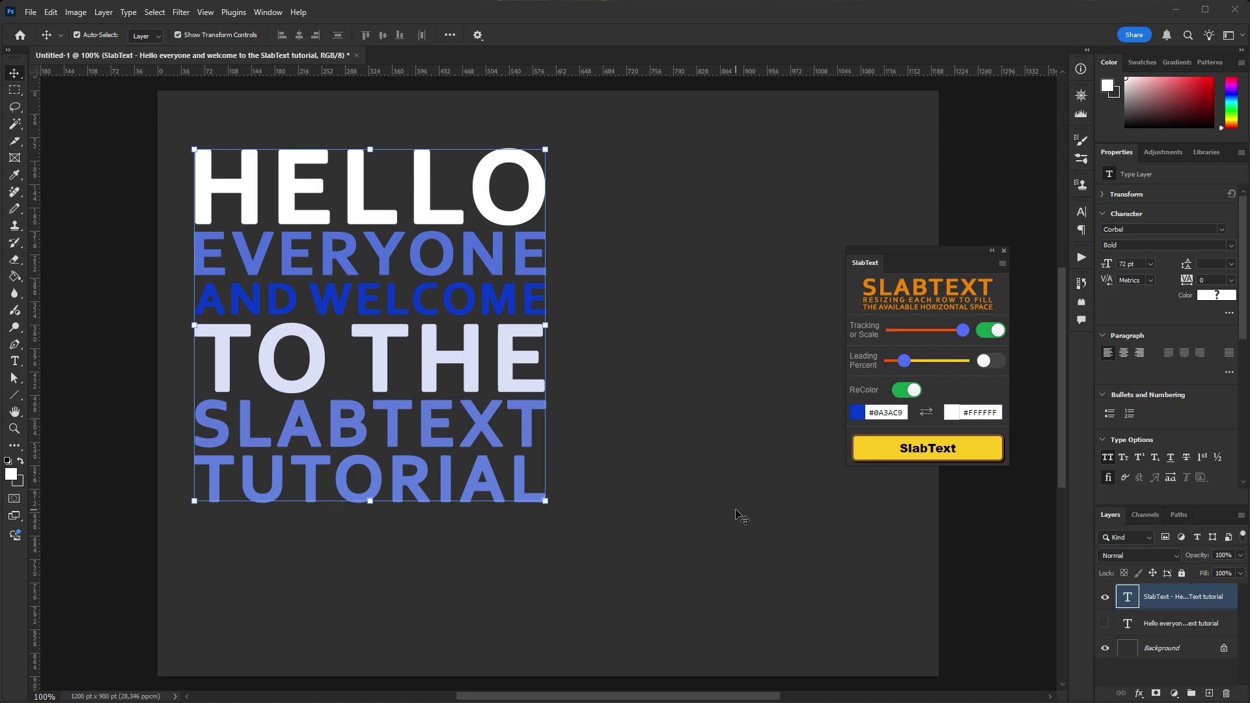
{"action": "left_click", "coordinate": [926, 413]}
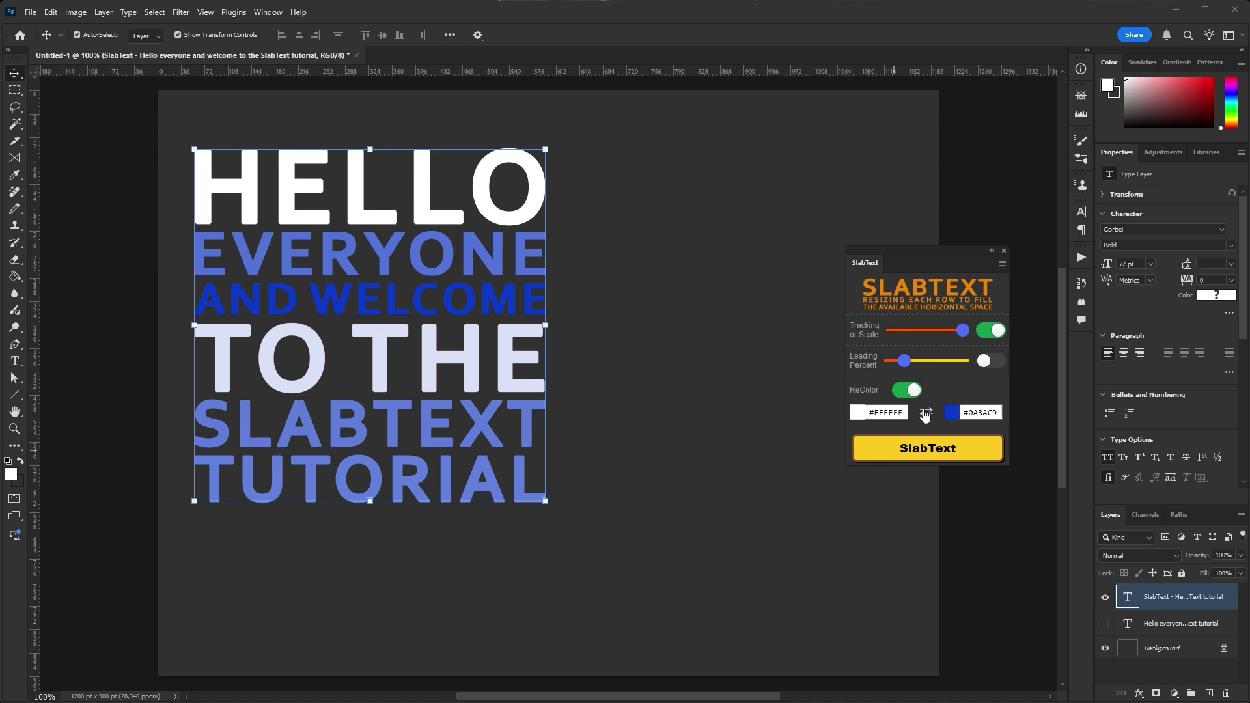
{"action": "left_click", "coordinate": [879, 452]}
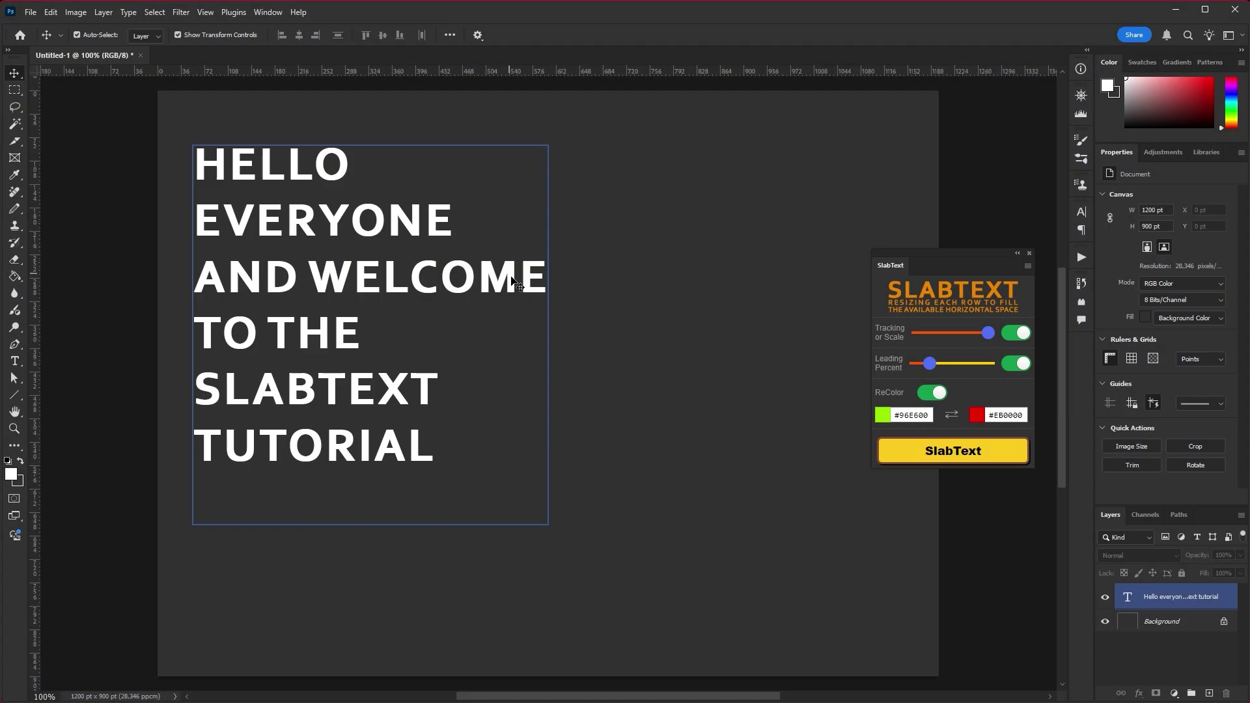
Slab the six red, olive and lime rows, then Clear SlabText to restore uniform size.
{"action": "left_click", "coordinate": [933, 454]}
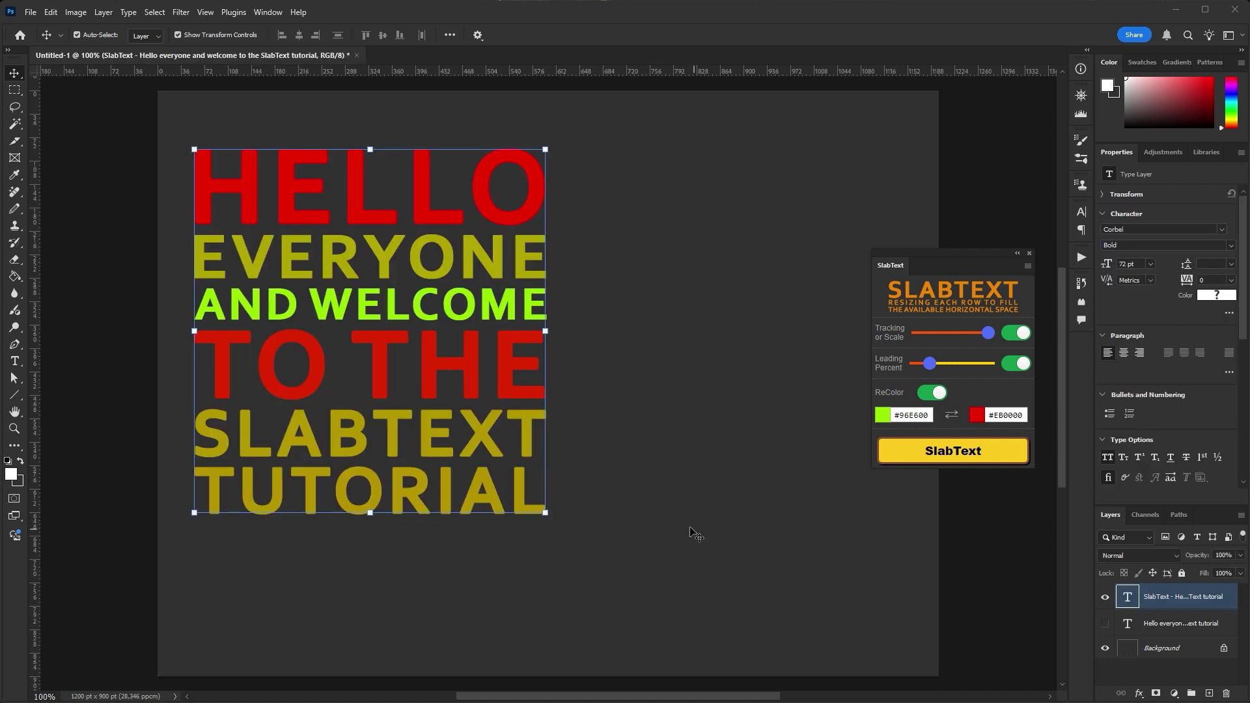
{"action": "left_click", "coordinate": [1028, 266]}
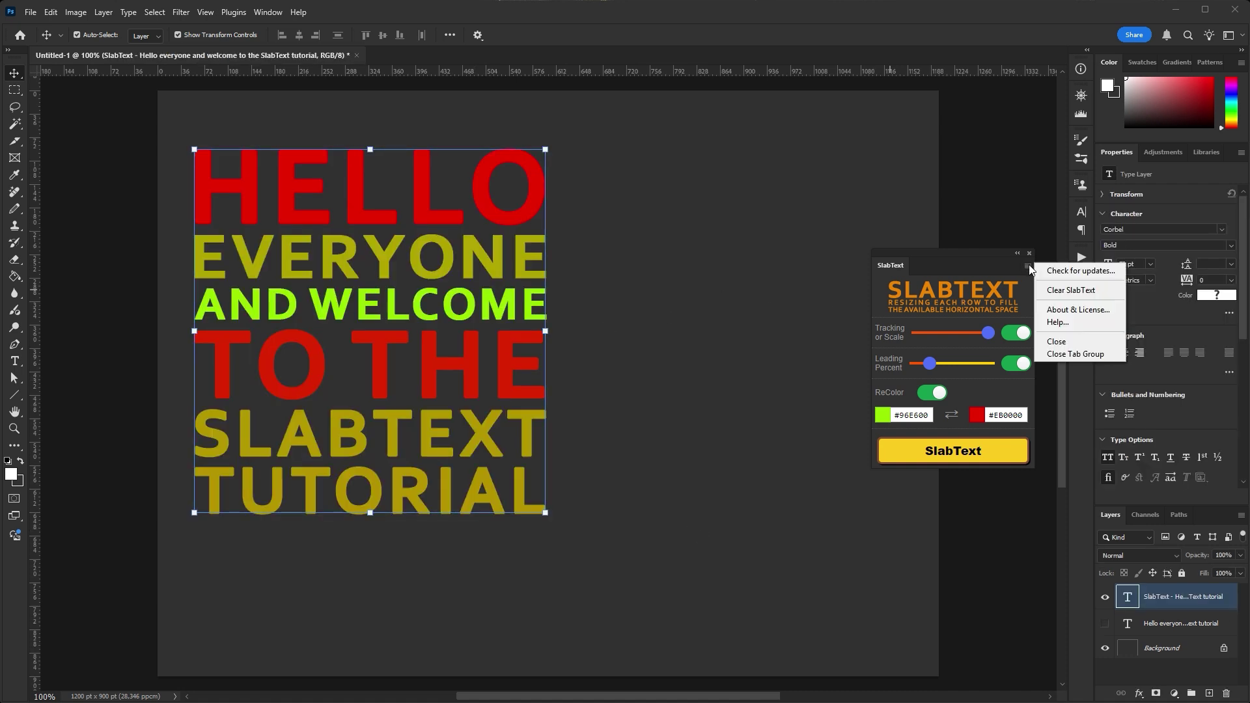
{"action": "left_click", "coordinate": [1066, 295]}
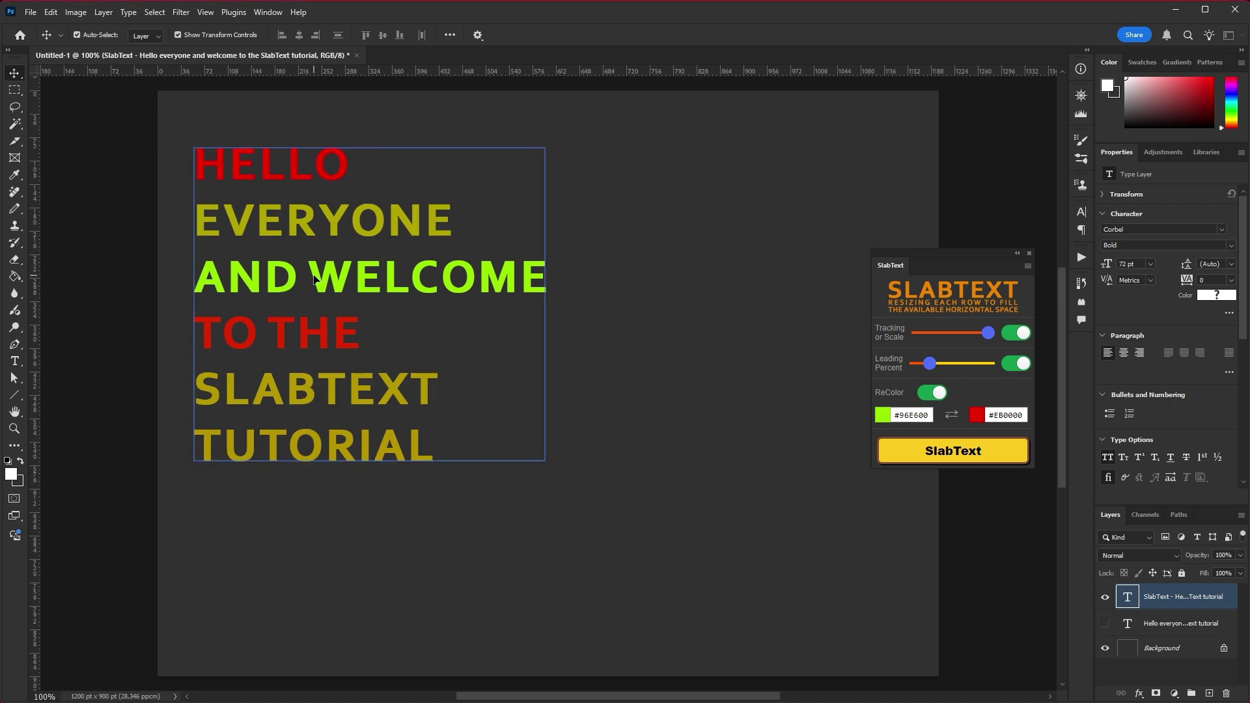
Replace the space after AND with a line break so WELCOME starts its own row.
{"action": "double_click", "coordinate": [307, 277]}
{"action": "left_click", "coordinate": [306, 276]}
{"action": "key", "text": "BackSpace"}
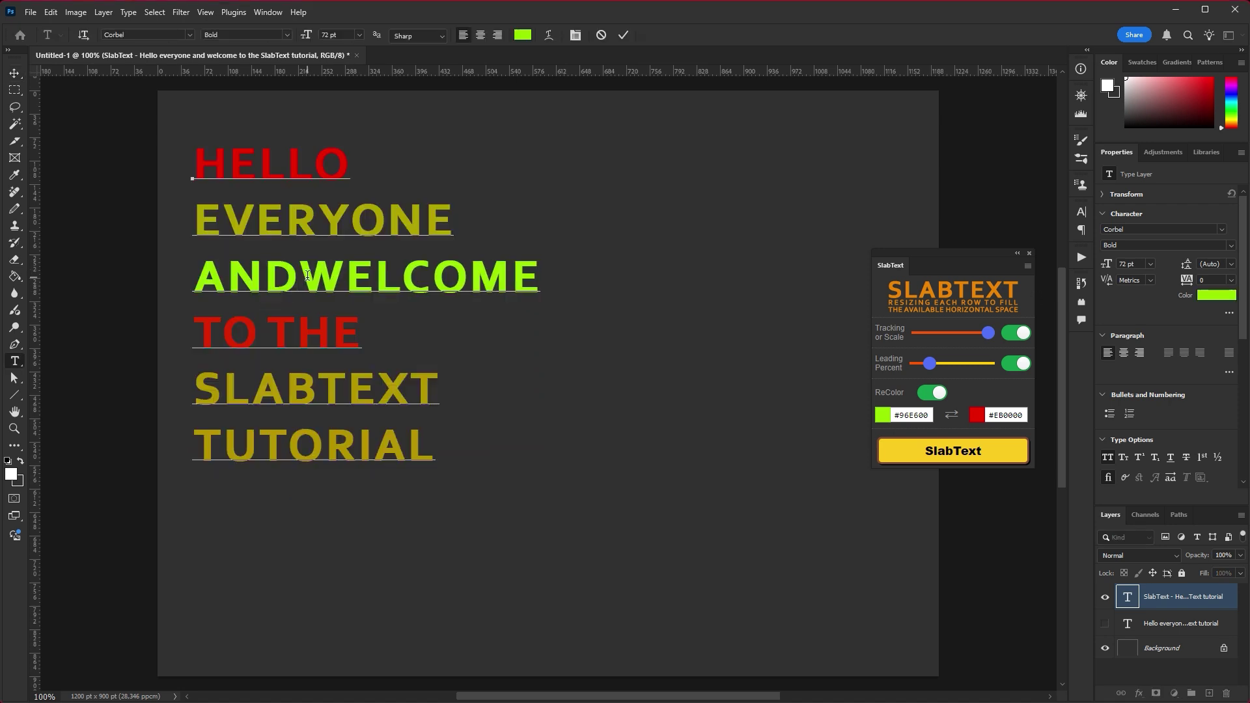
{"action": "key", "text": "Return"}
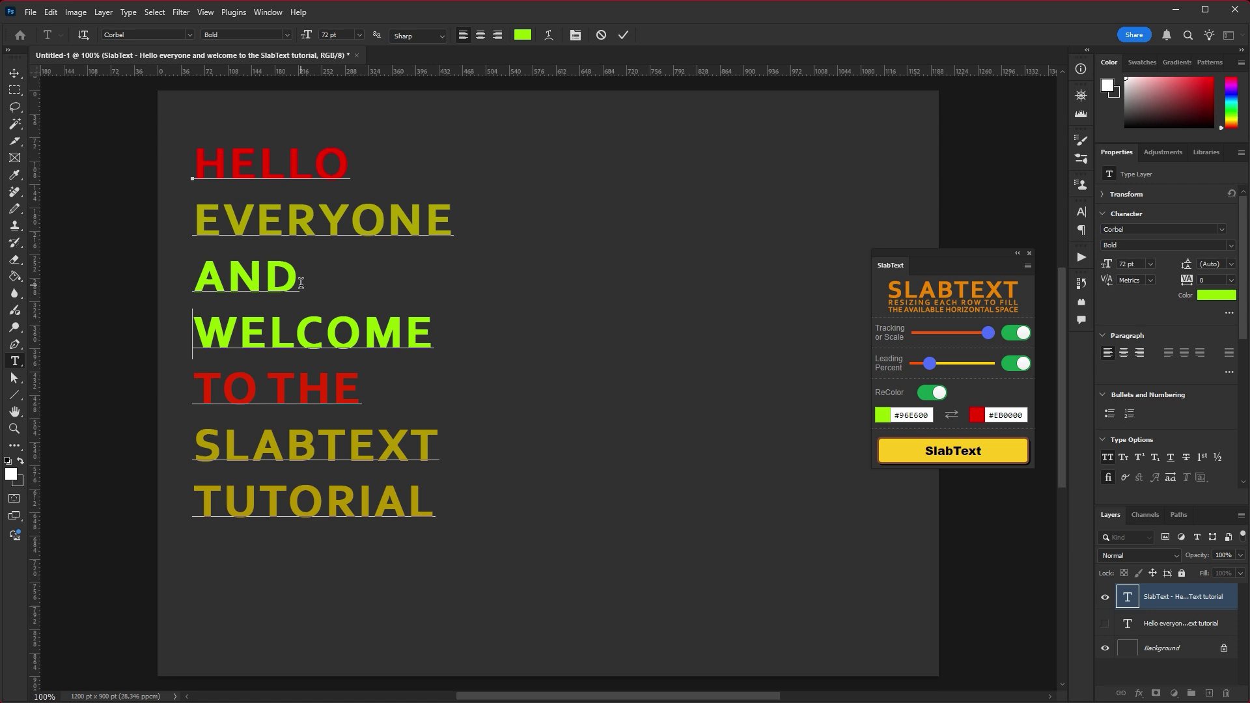
Commit the edit, slab the seven rows, then clear the slab sizing back to uniform.
{"action": "left_click", "coordinate": [622, 36]}
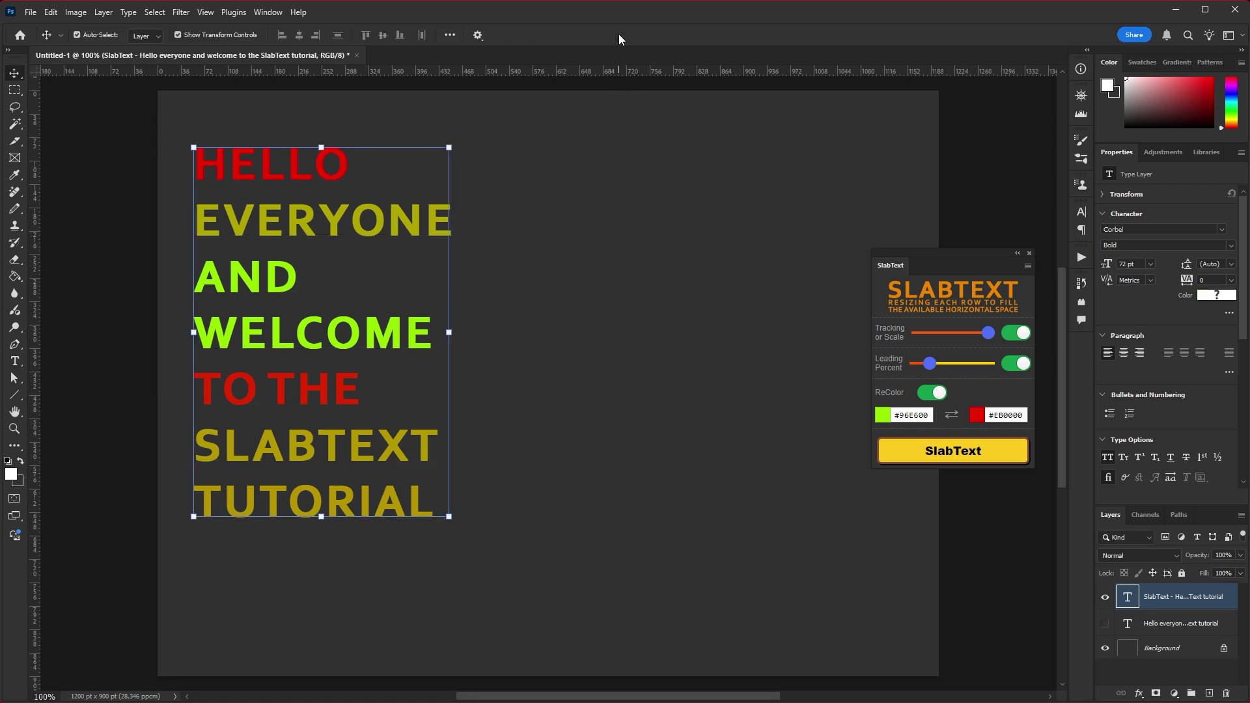
{"action": "left_click", "coordinate": [930, 455]}
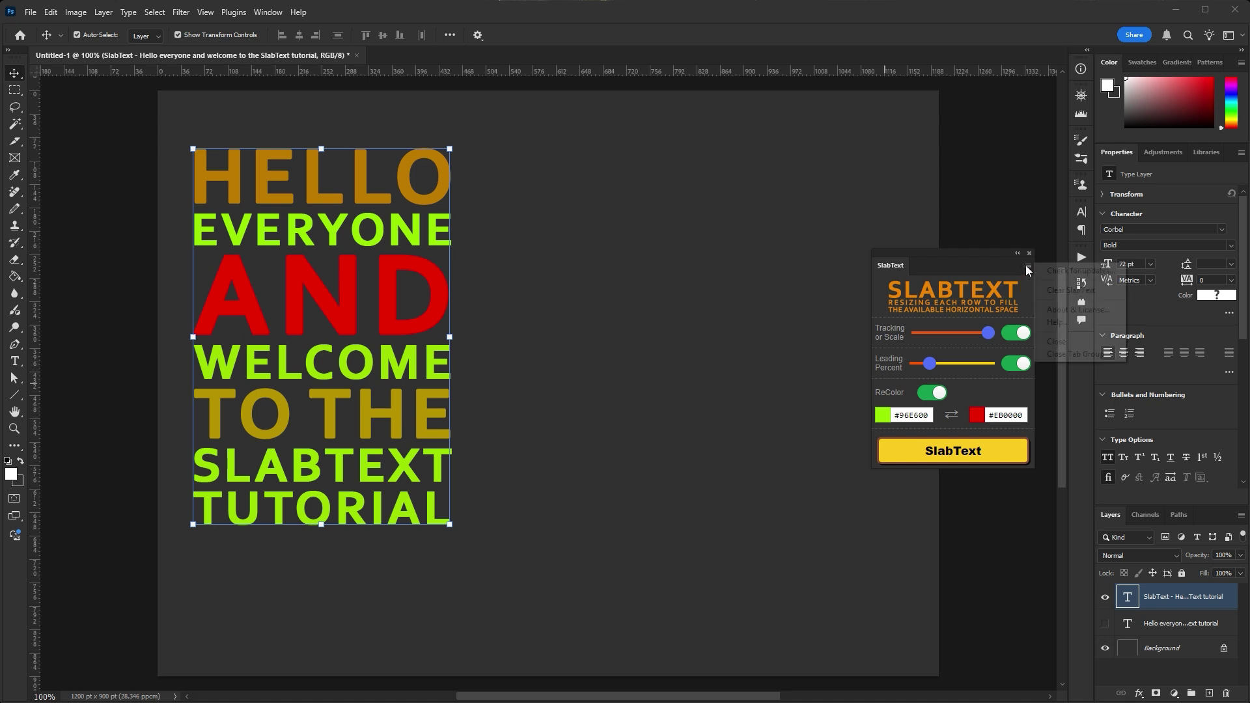
{"action": "left_click", "coordinate": [1071, 290]}
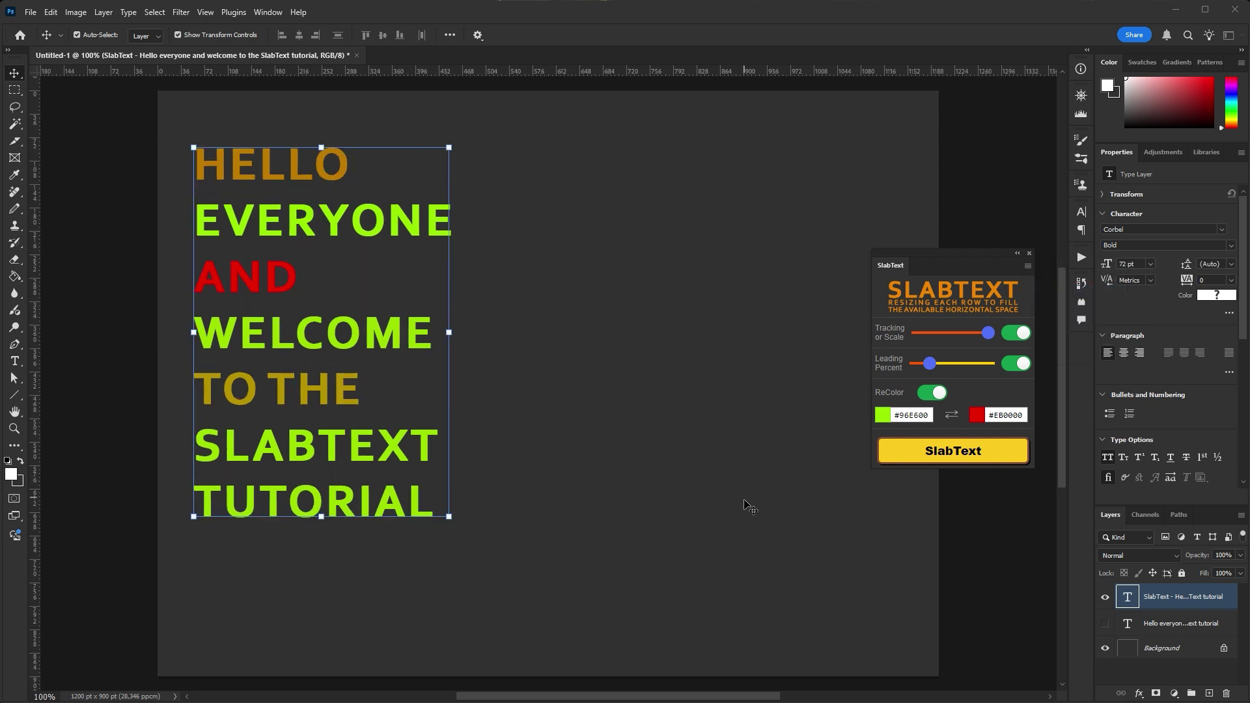